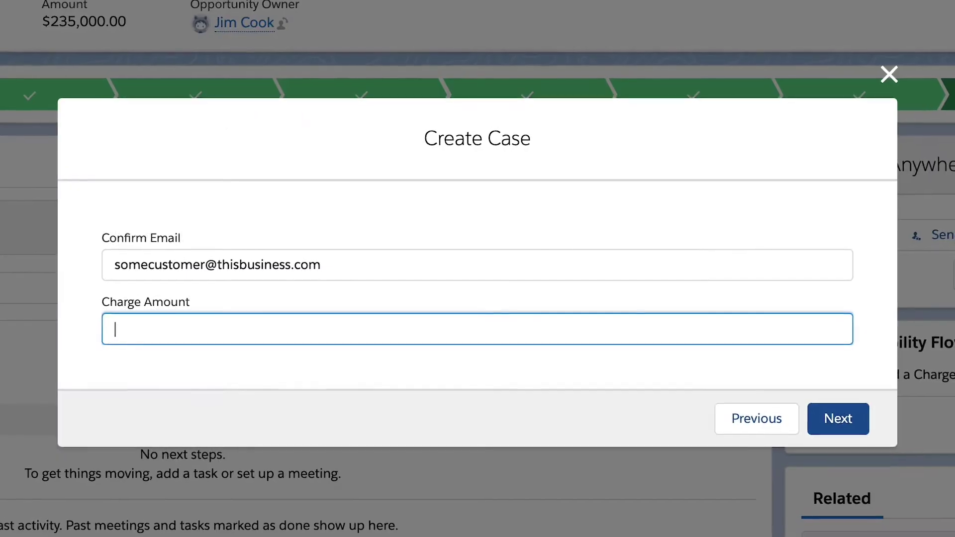
Discard the empty draft screen and add a new screen right after Get Opportunity
text(25.00)
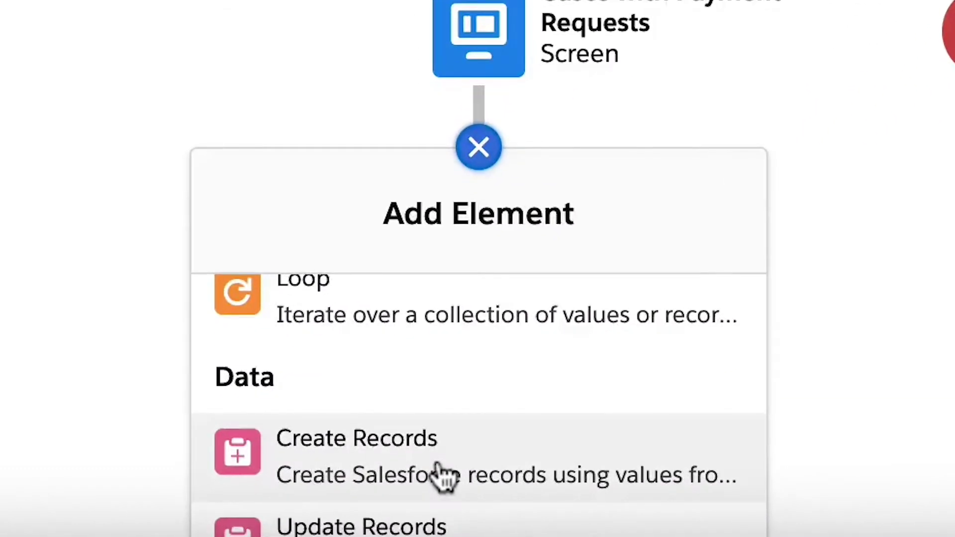
click(440, 474)
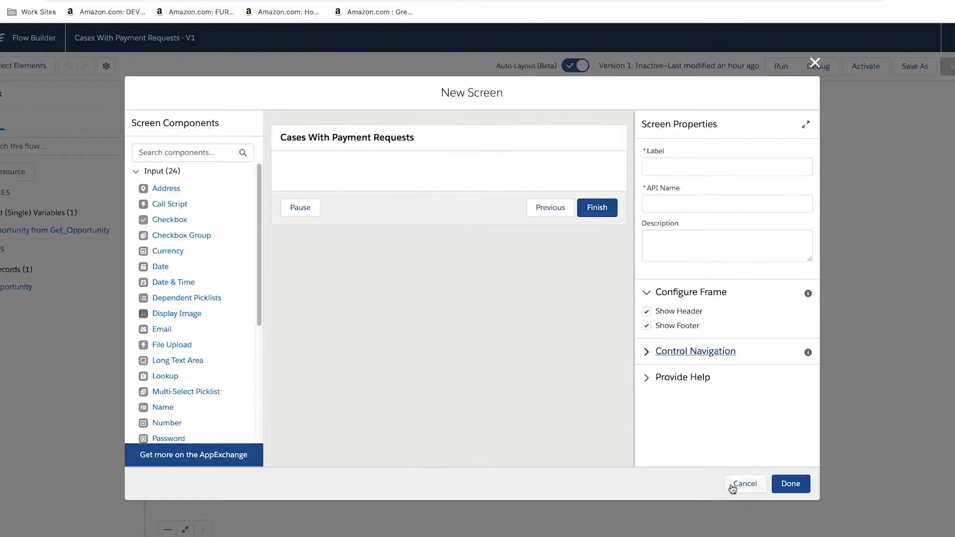
click(729, 486)
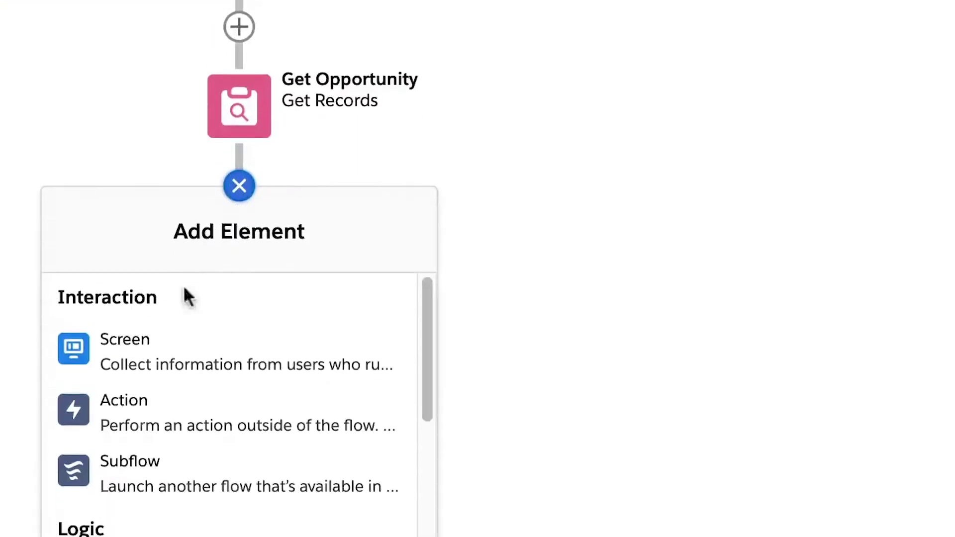
click(179, 279)
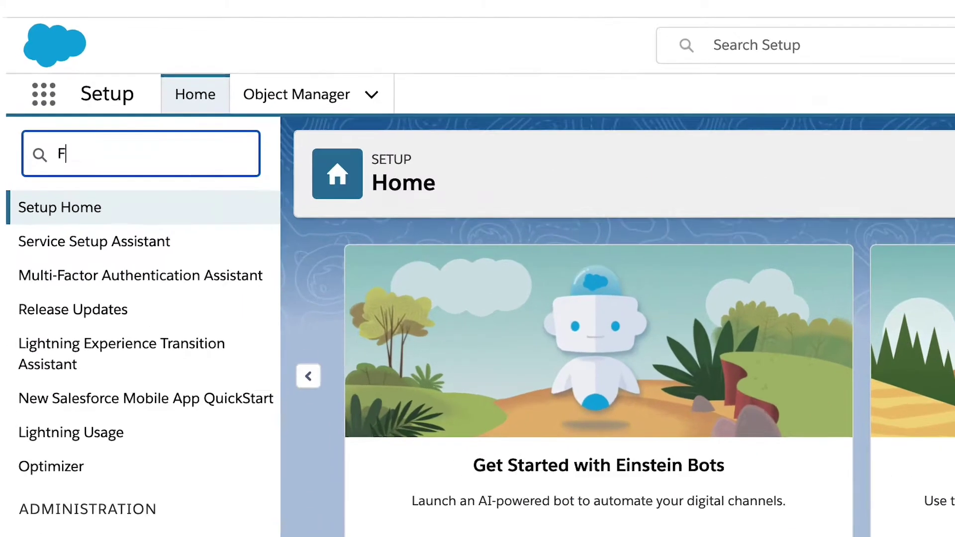
Find Flows through Setup Quick Find and start building a new flow
text(lows)
click(97, 240)
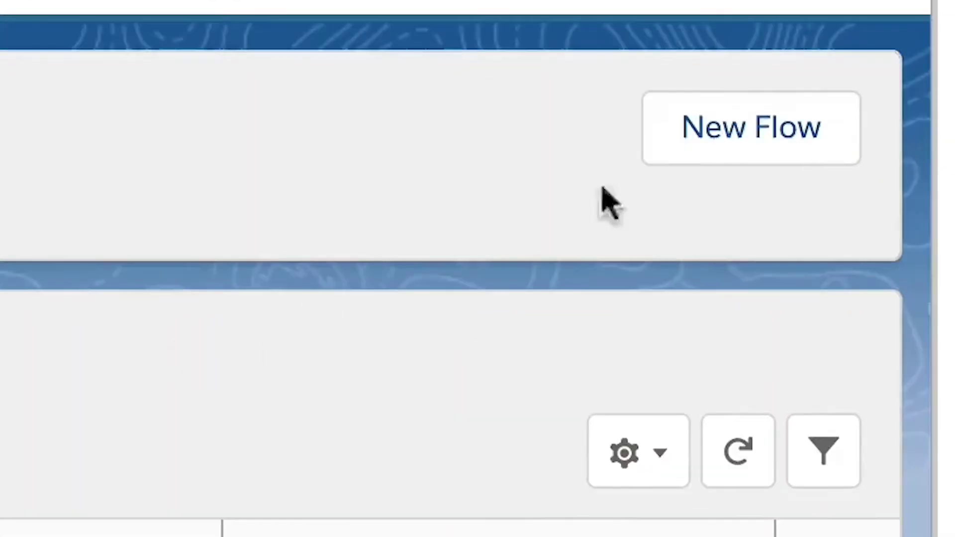
click(751, 129)
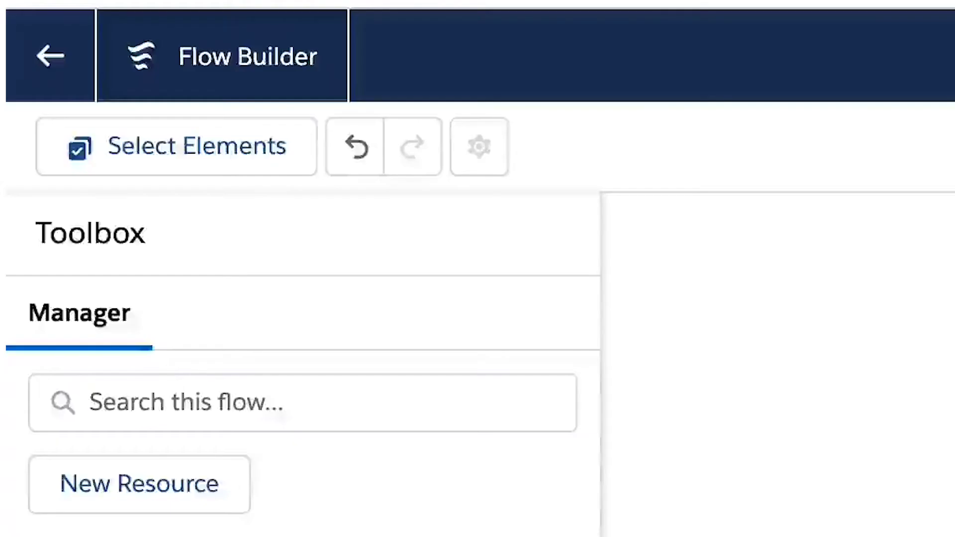
Create a new Variable resource with an API name and the Text data type
click(194, 272)
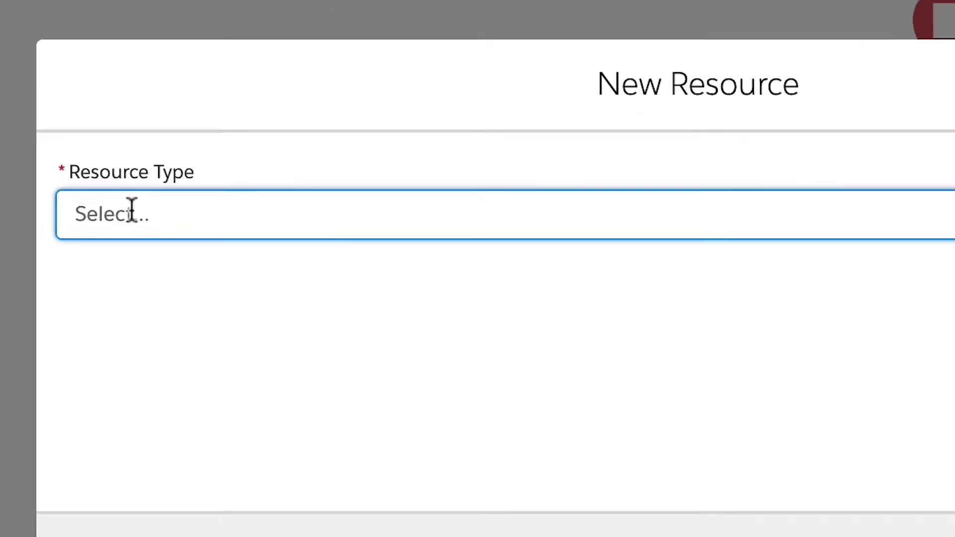
click(131, 212)
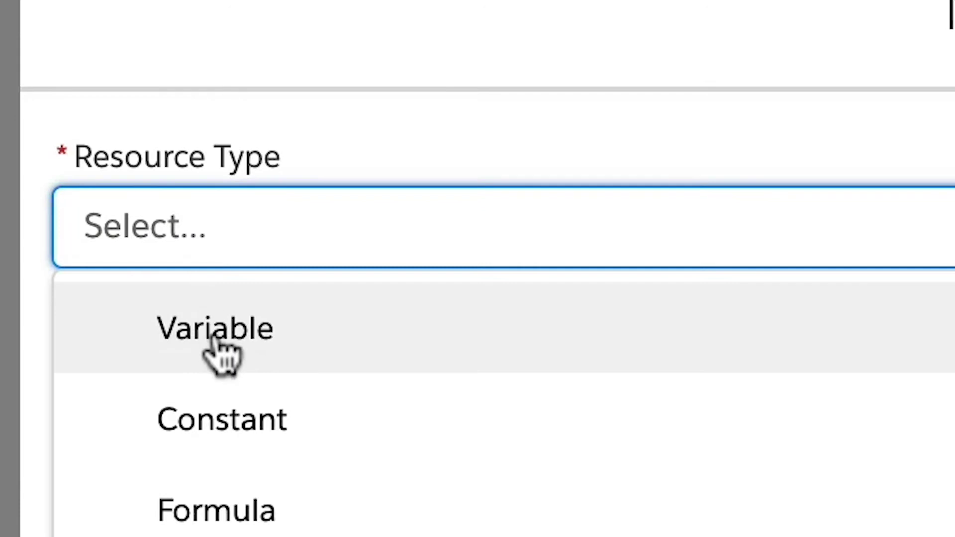
click(221, 354)
click(302, 258)
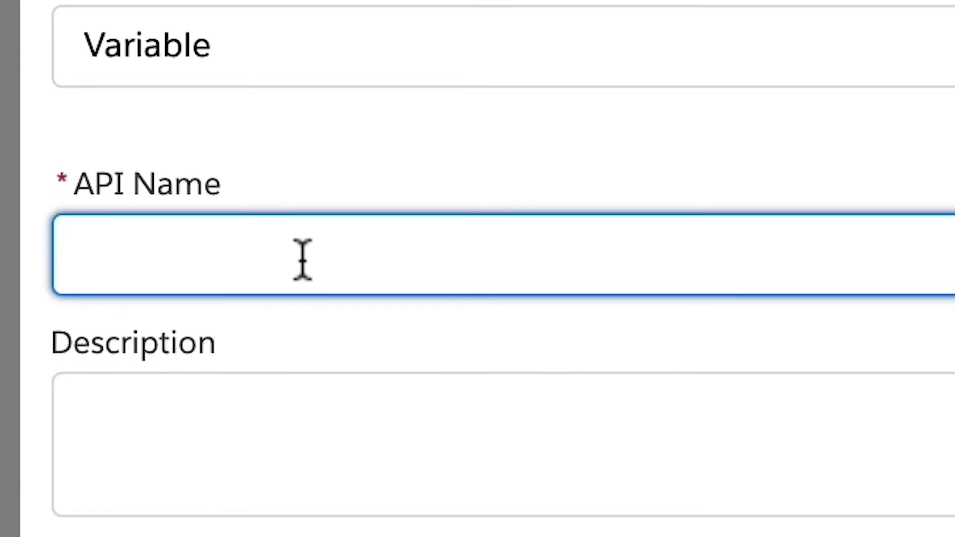
click(303, 282)
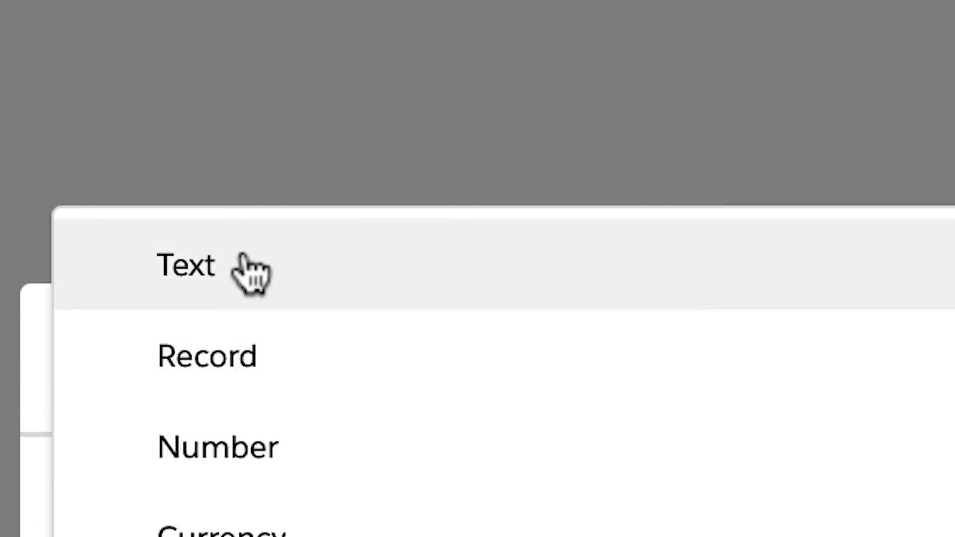
click(251, 273)
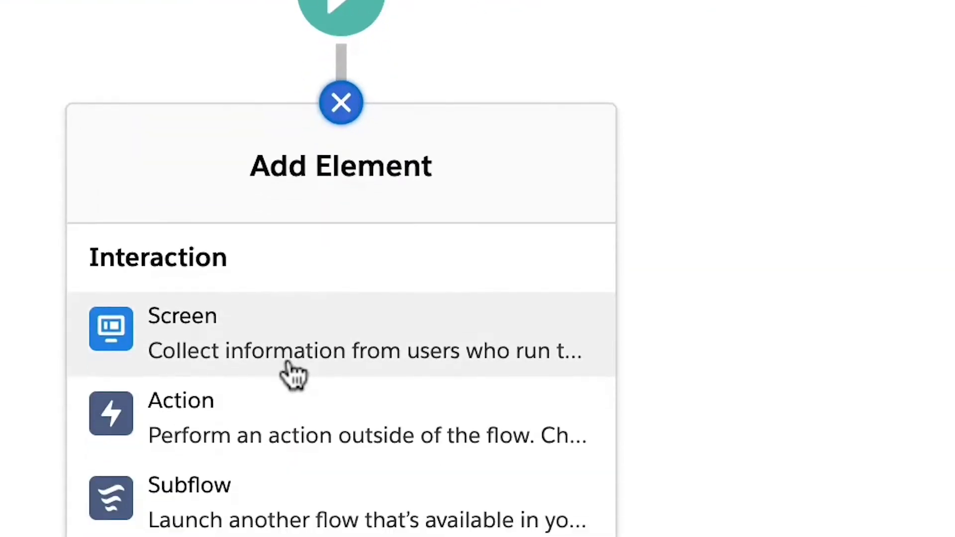
Add a Get Records step labelled 'Get Opportunity' on the Opportunity object
scroll(292, 299, down, 3)
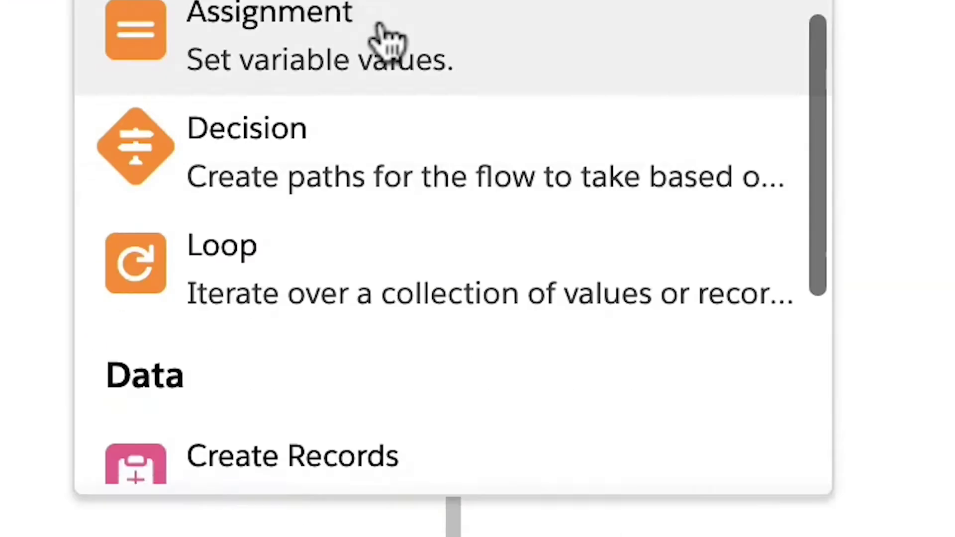
scroll(393, 149, down, 3)
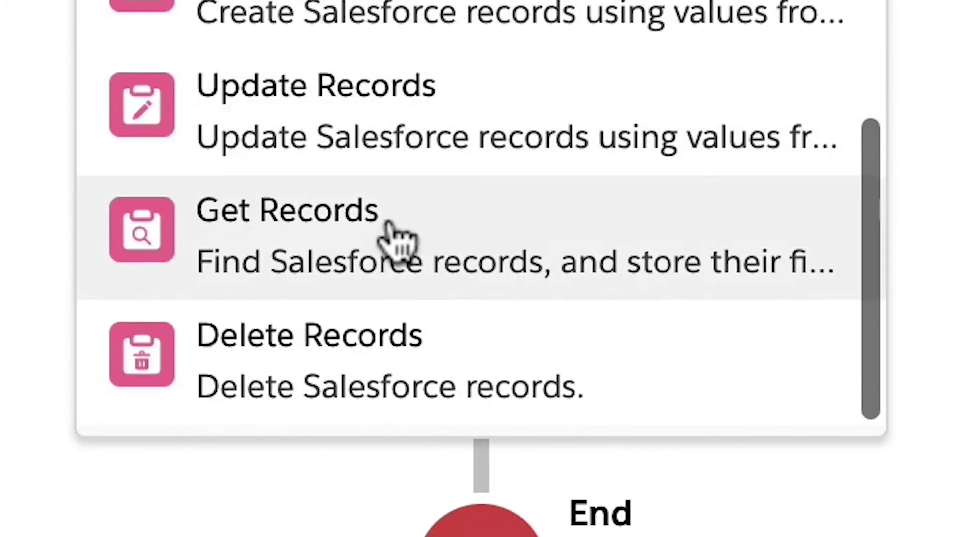
click(390, 241)
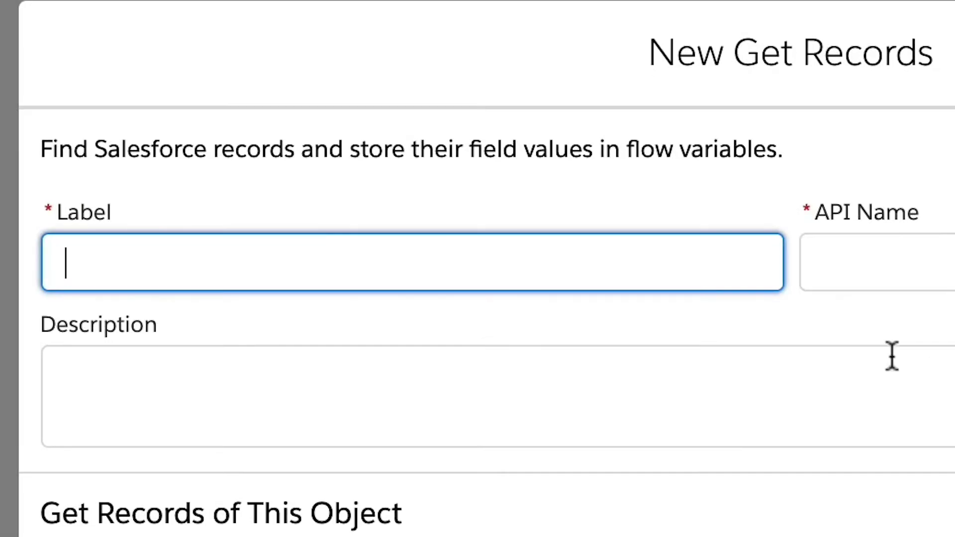
text(Get Opportunity)
key(Tab)
key(Tab)
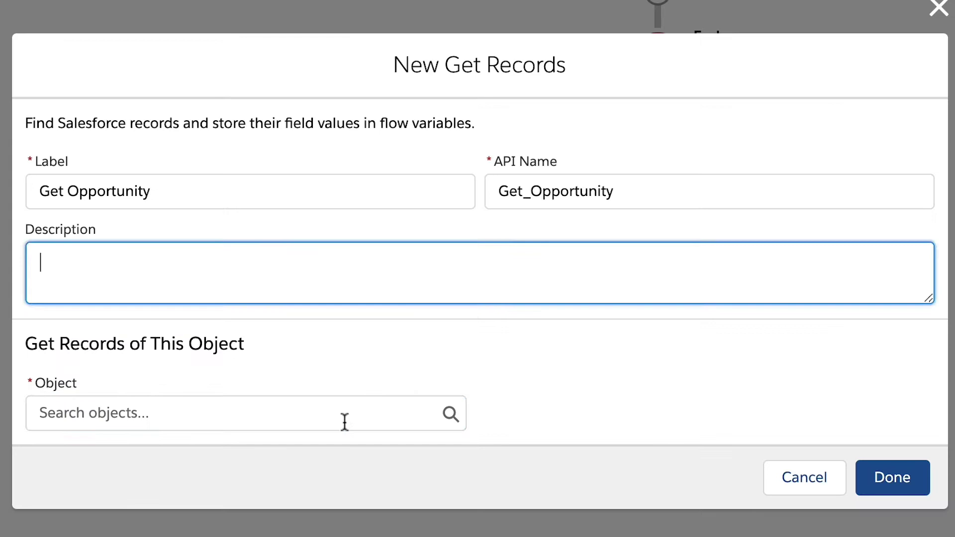
click(343, 420)
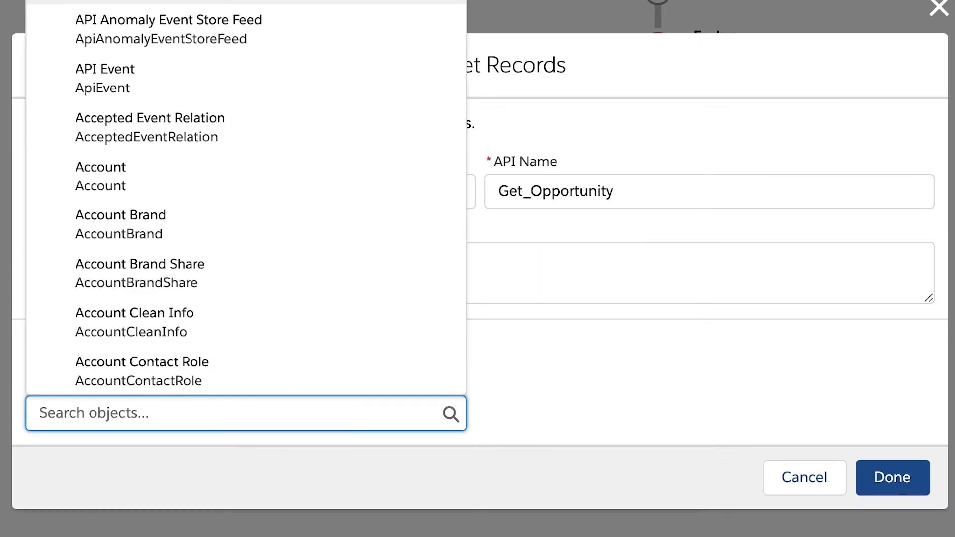
text(Opp)
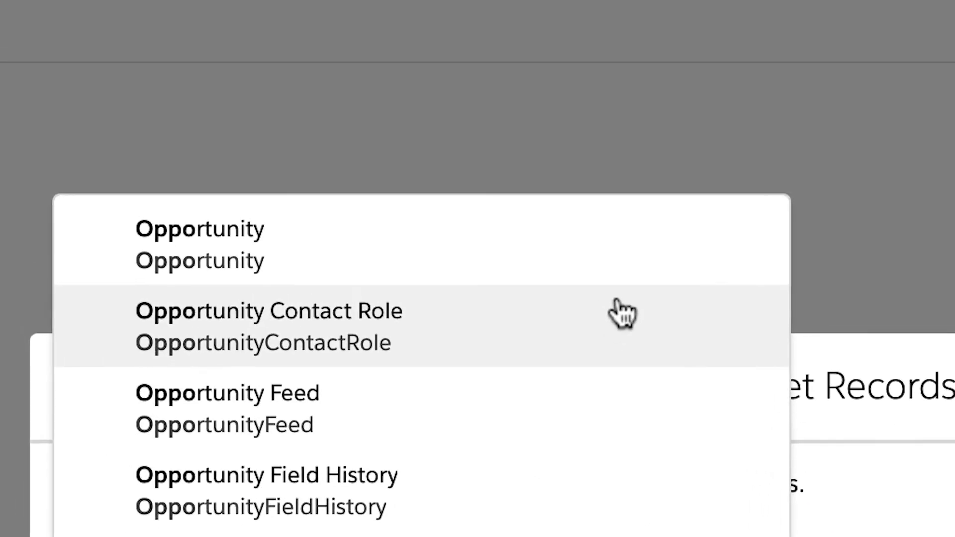
click(609, 271)
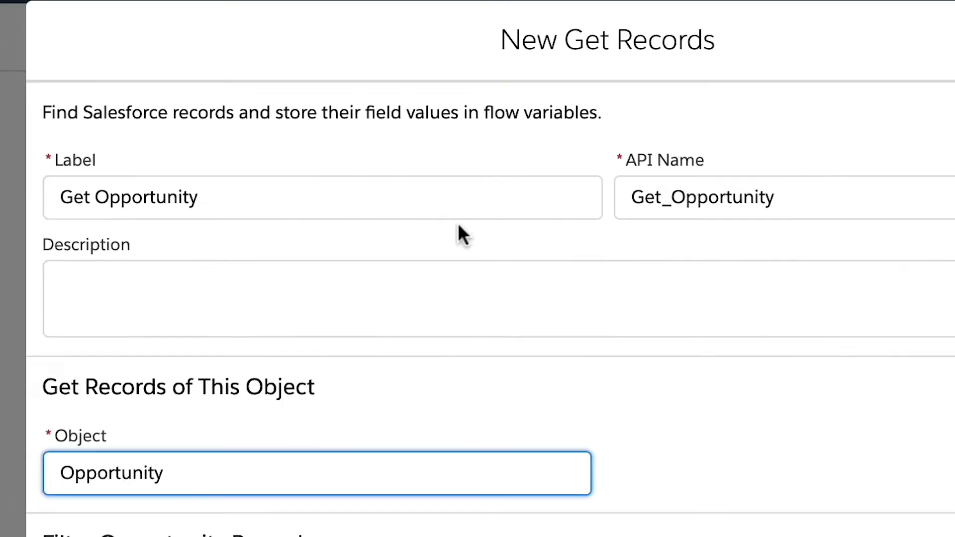
Filter it so Id equals the flow's recordid variable
click(317, 492)
text(id)
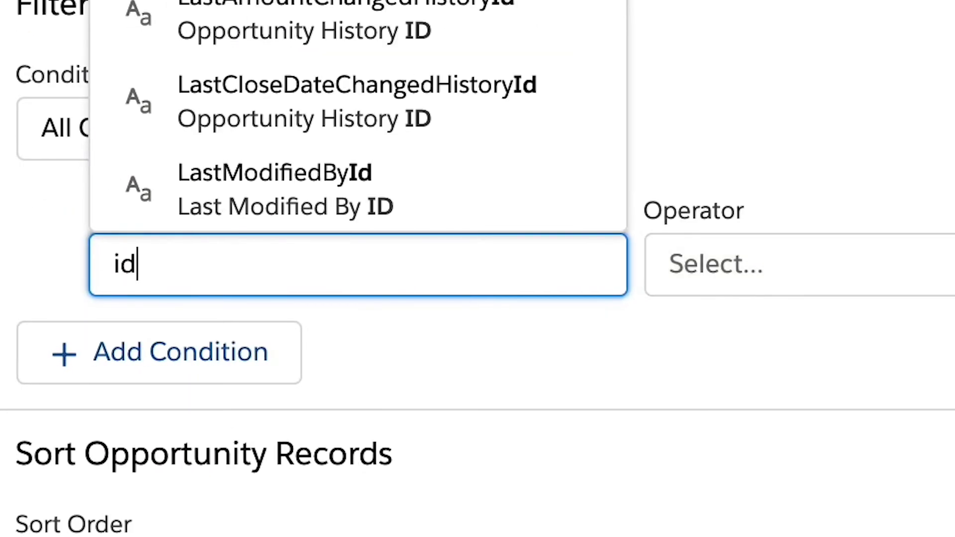
key(Return)
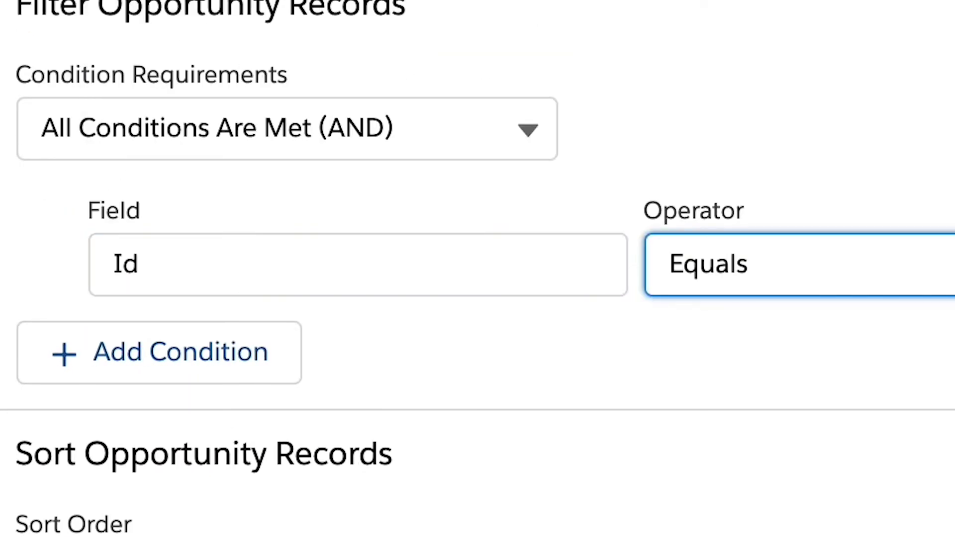
key(Tab)
text(reco)
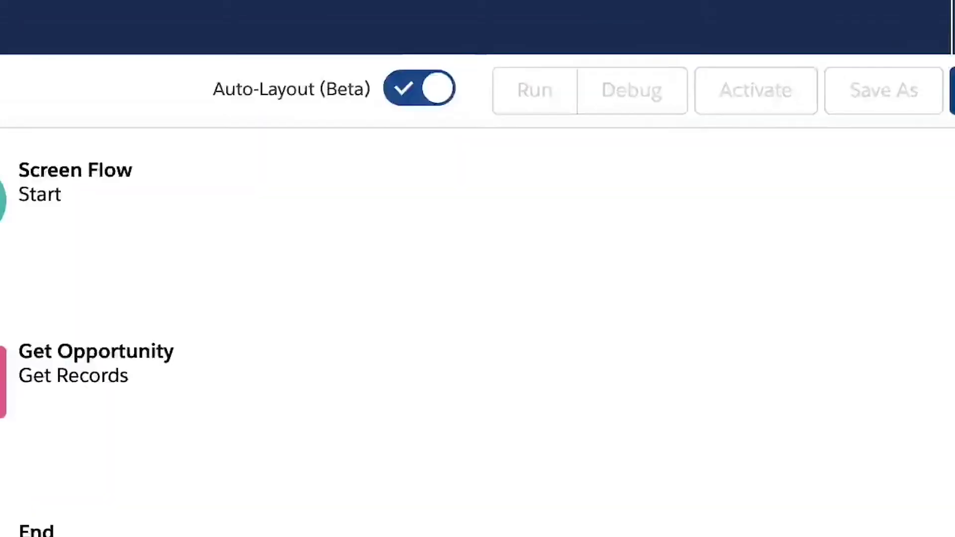
Save the flow with the label 'Cases With Payment Requests'
click(768, 189)
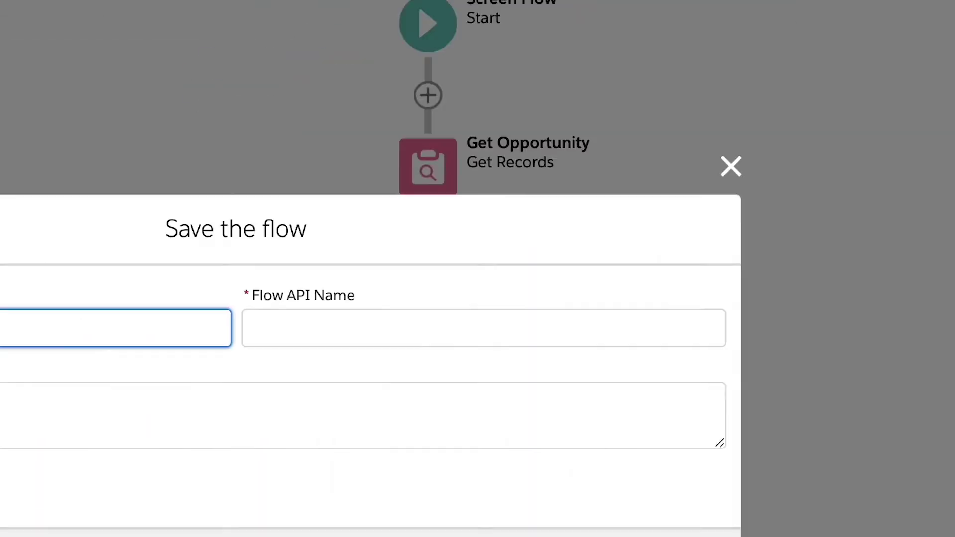
text(Cases W)
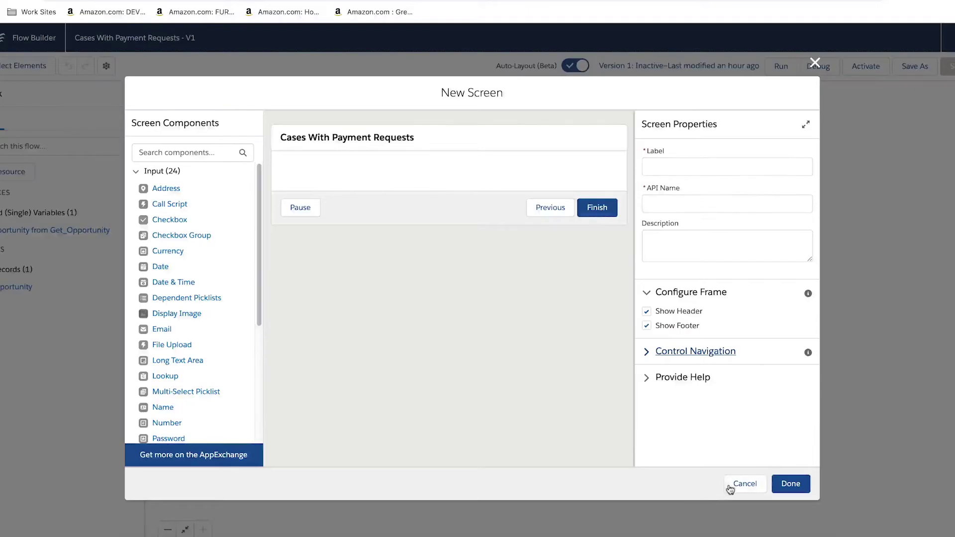
Add a 'Case Detail Screen' after Get Opportunity with a text input labelled Subject
click(732, 487)
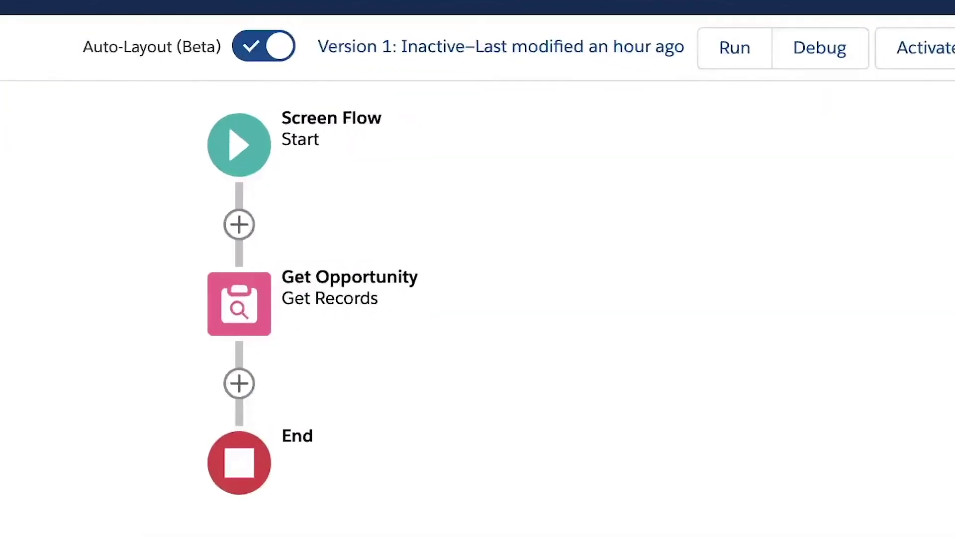
click(239, 384)
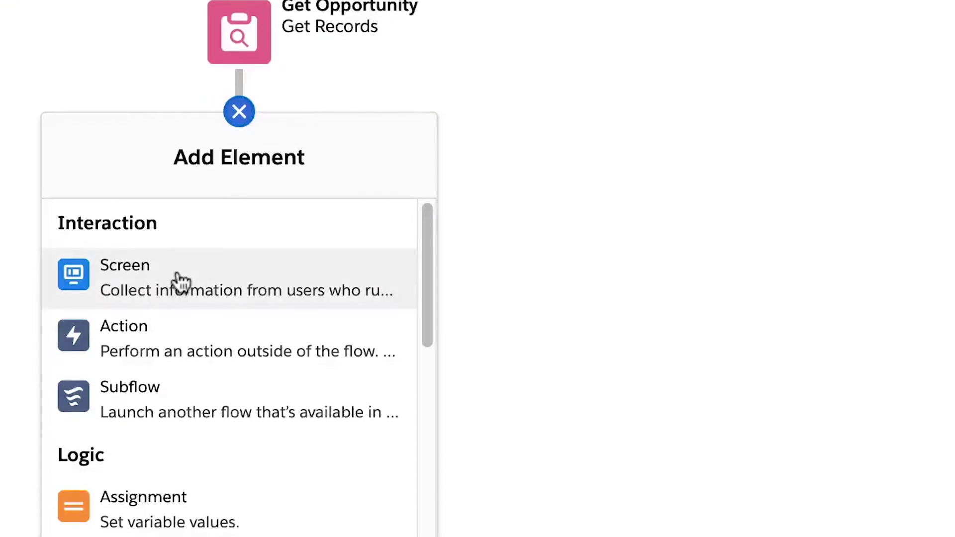
click(178, 277)
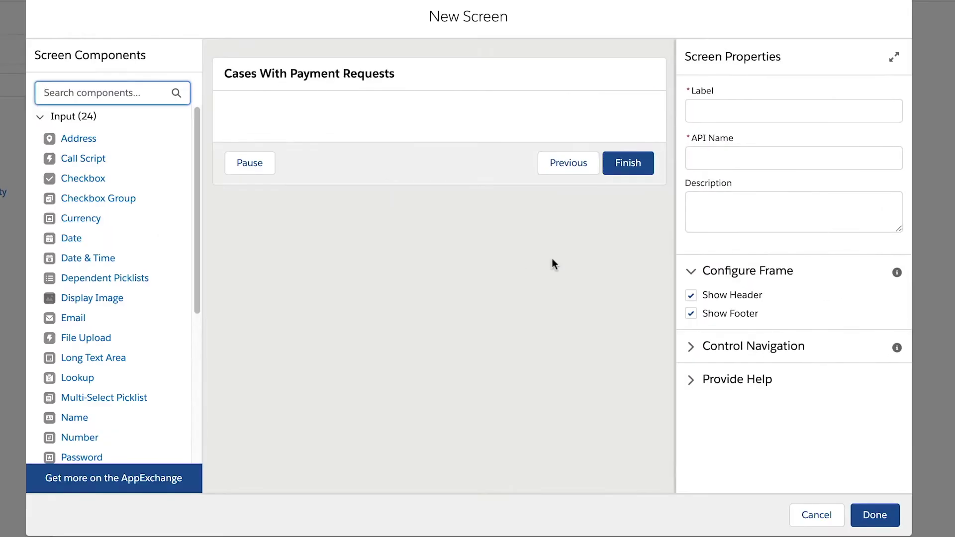
click(722, 111)
text(Case Detai)
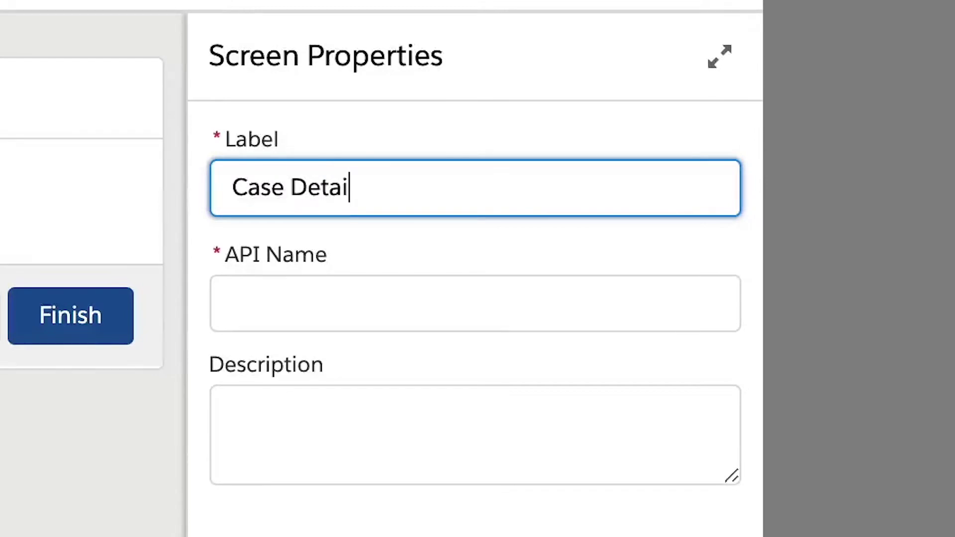
text(l Screen)
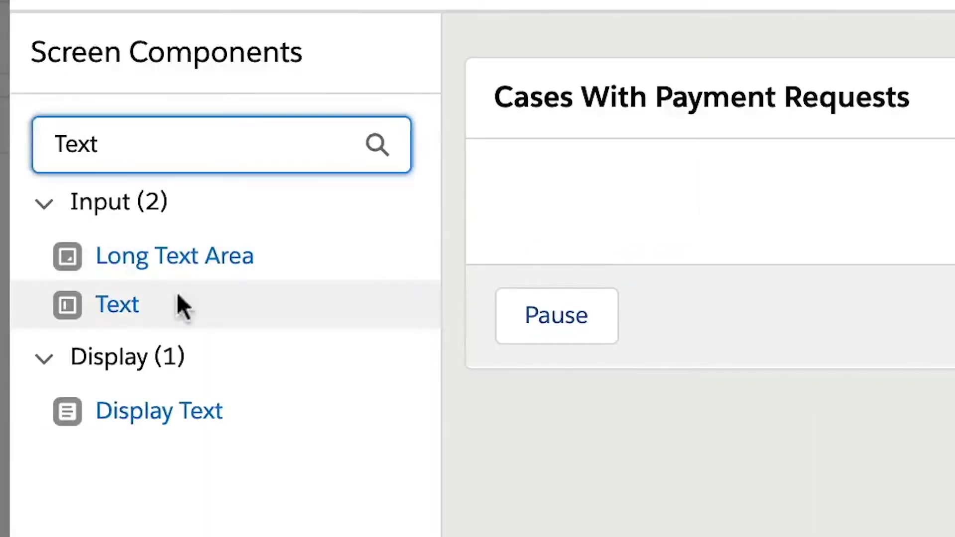
drag(177, 292, 627, 206)
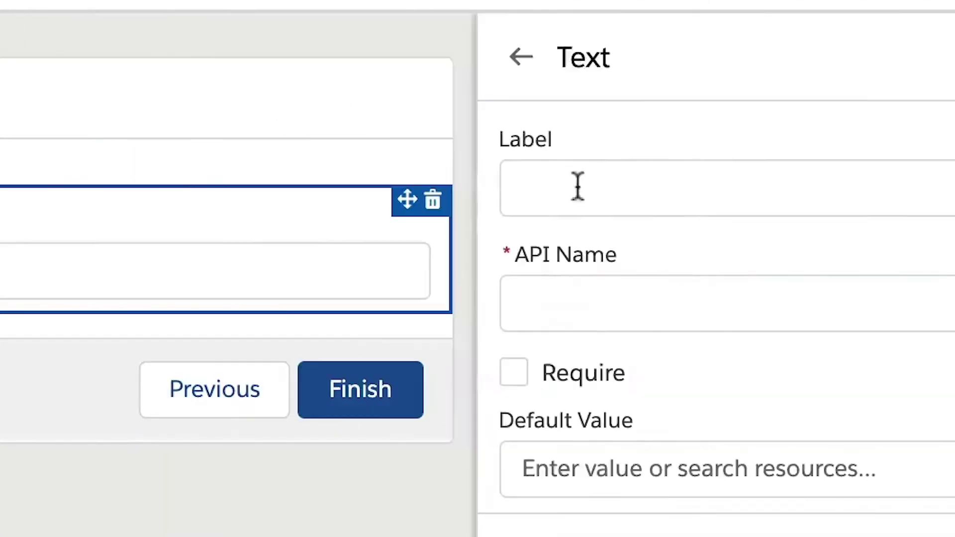
click(575, 188)
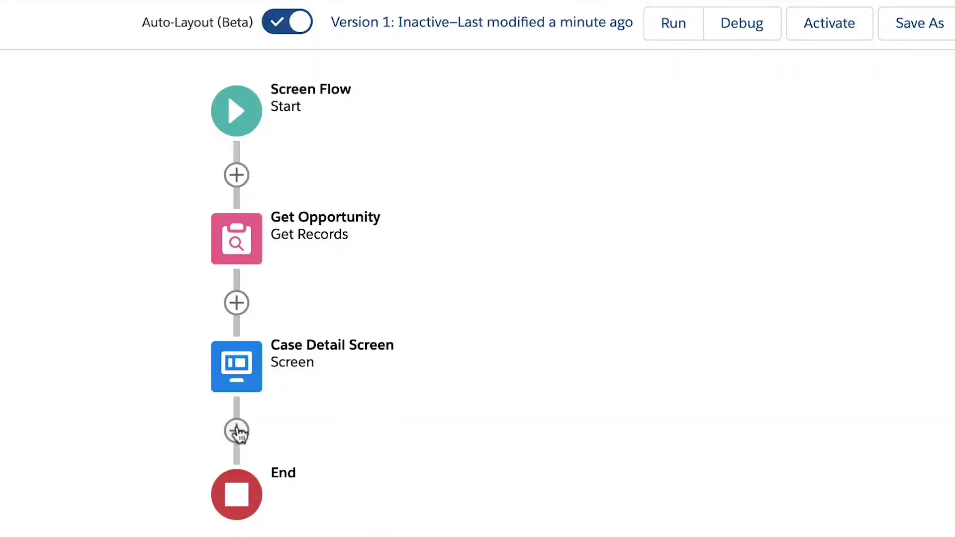
Add a decision after Case Detail Screen with a Yes outcome using an Equals condition
scroll(208, 298, down, 3)
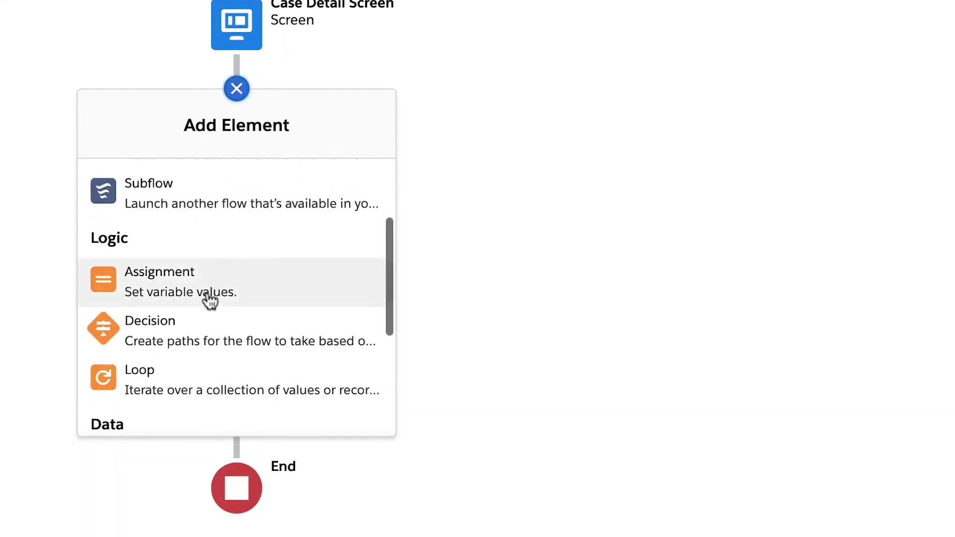
click(208, 338)
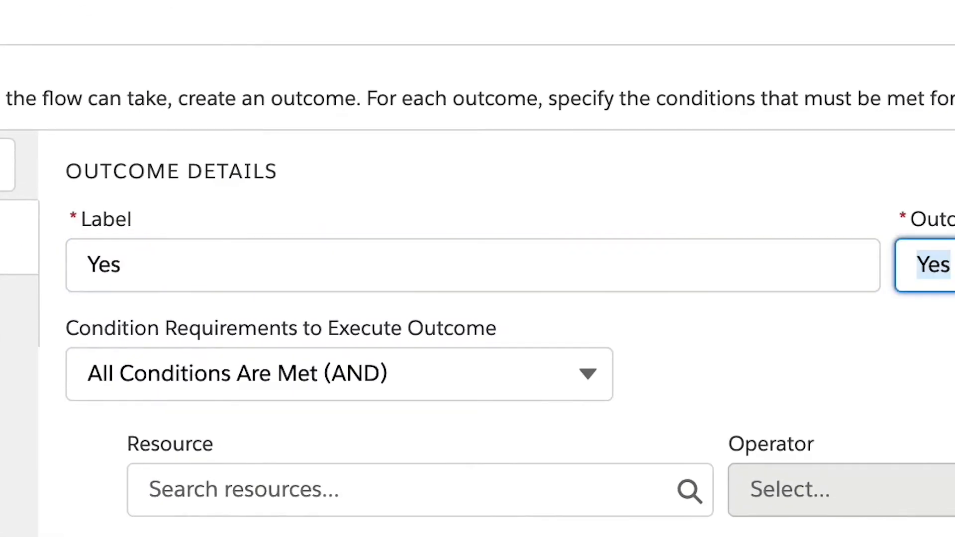
key(Tab)
key(Tab)
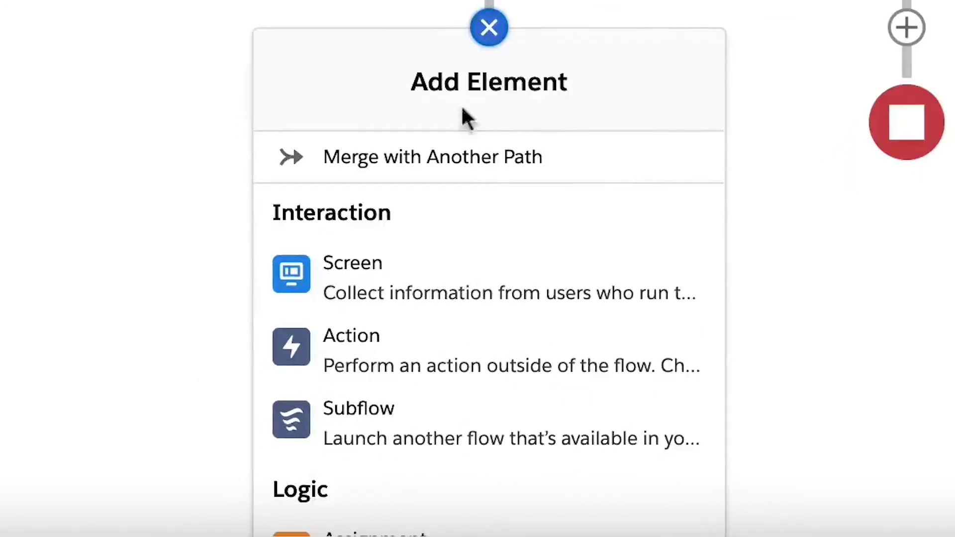
Add a 'Cases with Payment Requests' screen with an Email input defaulting to the Opportunity contact's email
click(463, 276)
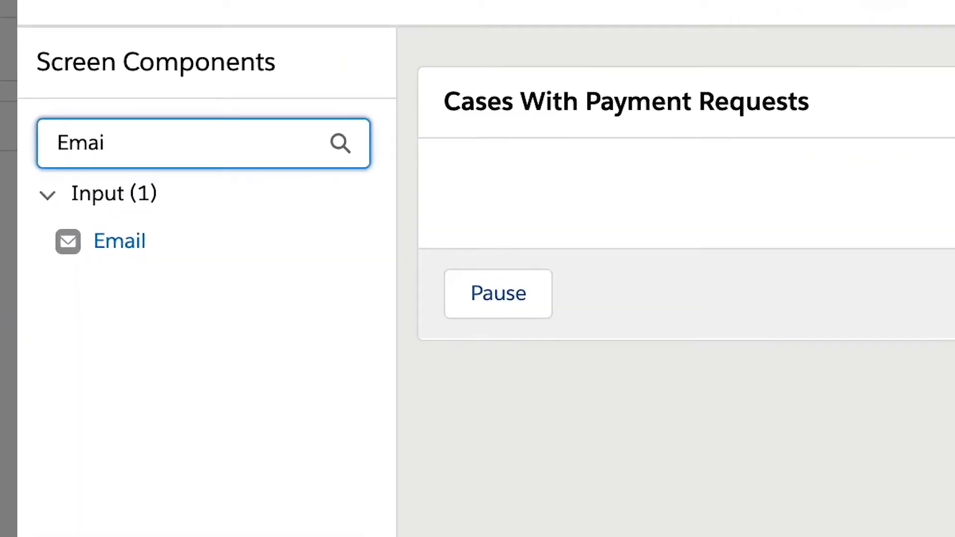
drag(150, 244, 572, 201)
click(528, 269)
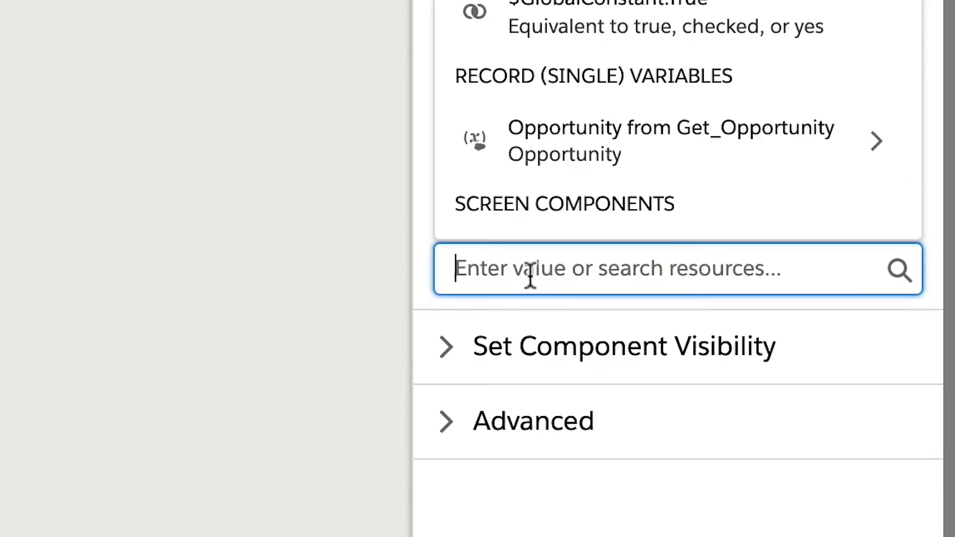
text(opp)
click(567, 199)
text(con)
key(Return)
text(ema)
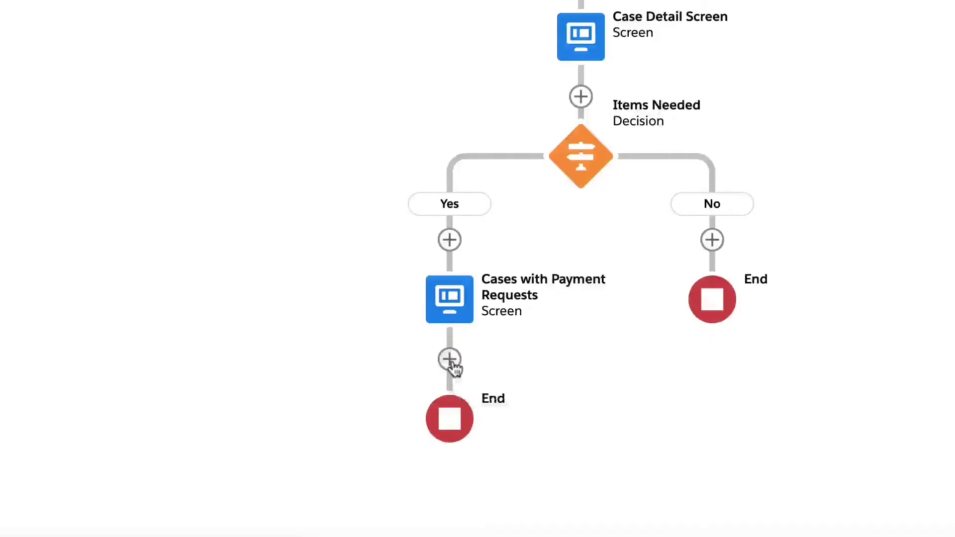
Add a Create Records step using separate resources to create a Chargent Order
scroll(435, 529, down, 3)
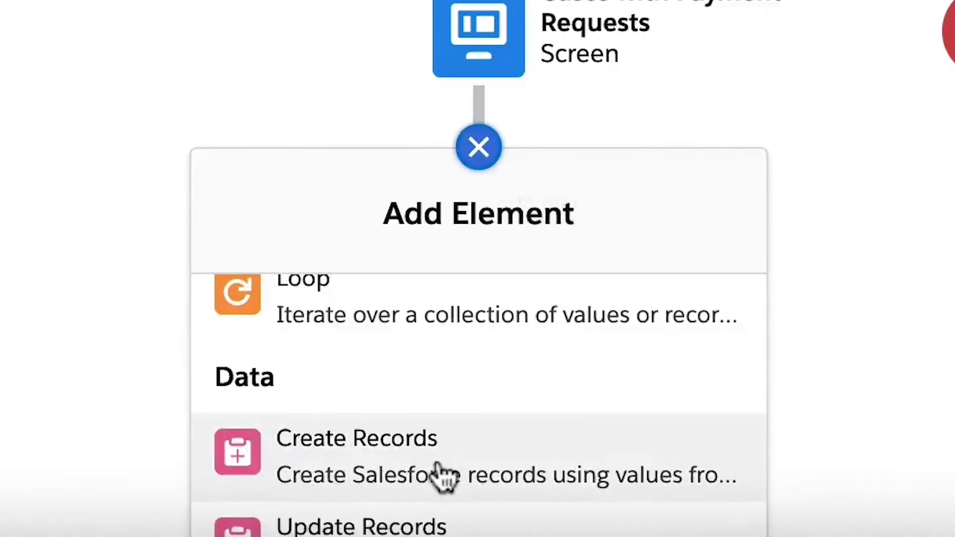
click(440, 475)
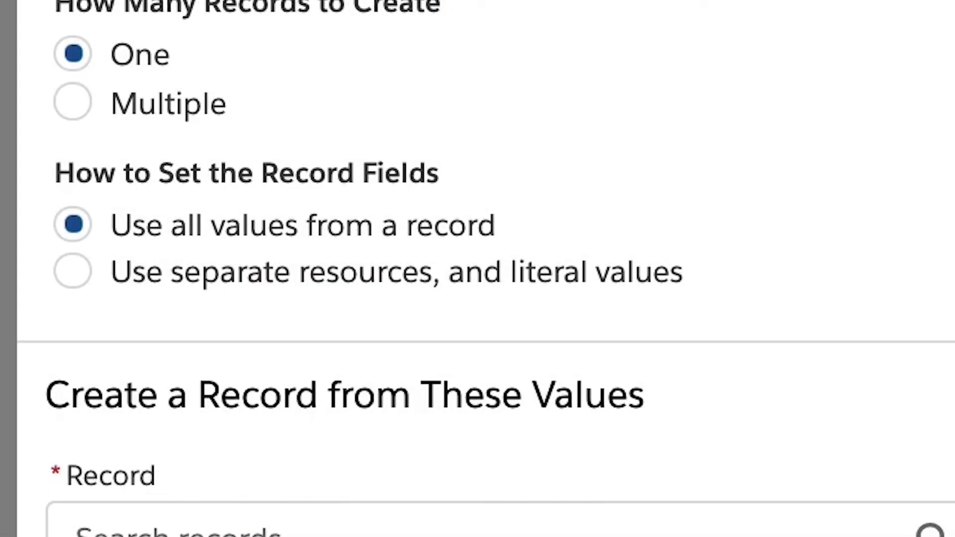
click(244, 281)
click(213, 533)
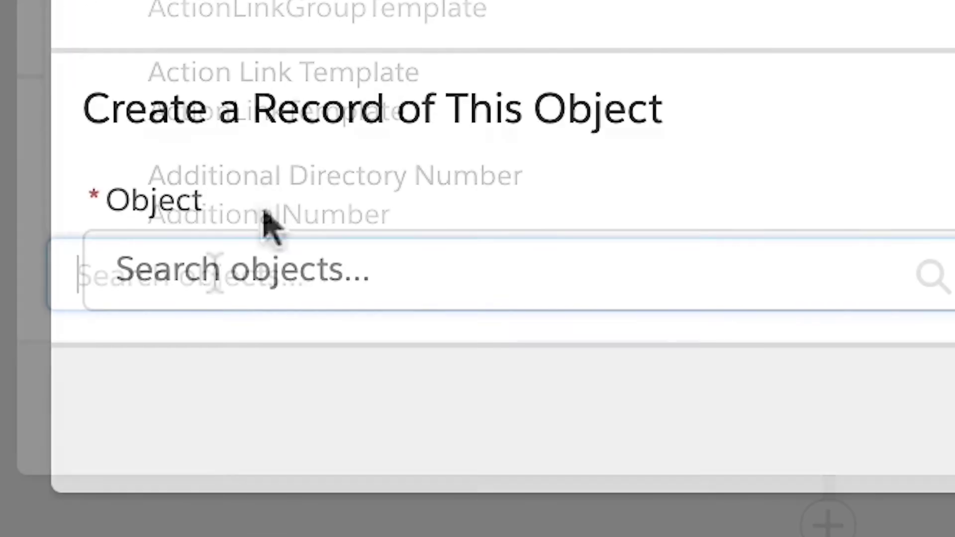
text(Chargent)
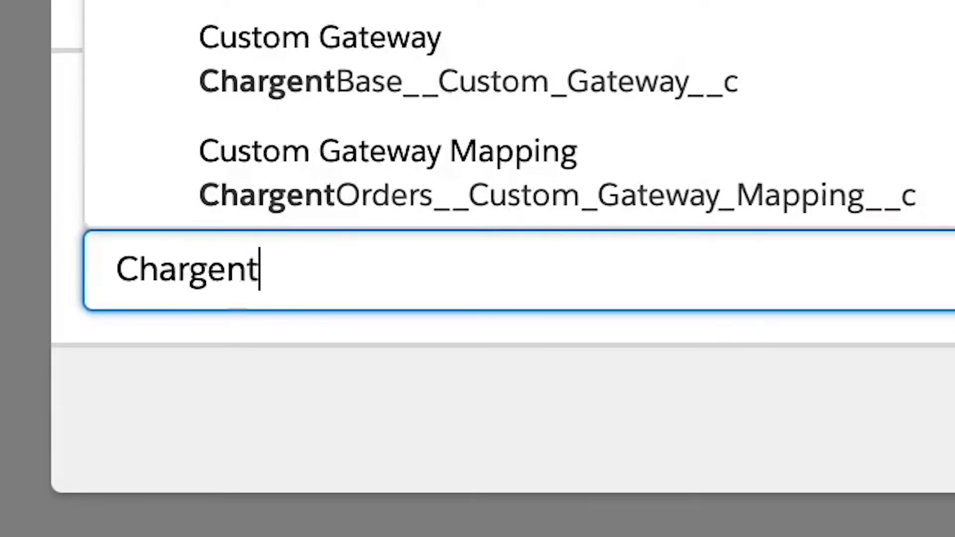
text( Order)
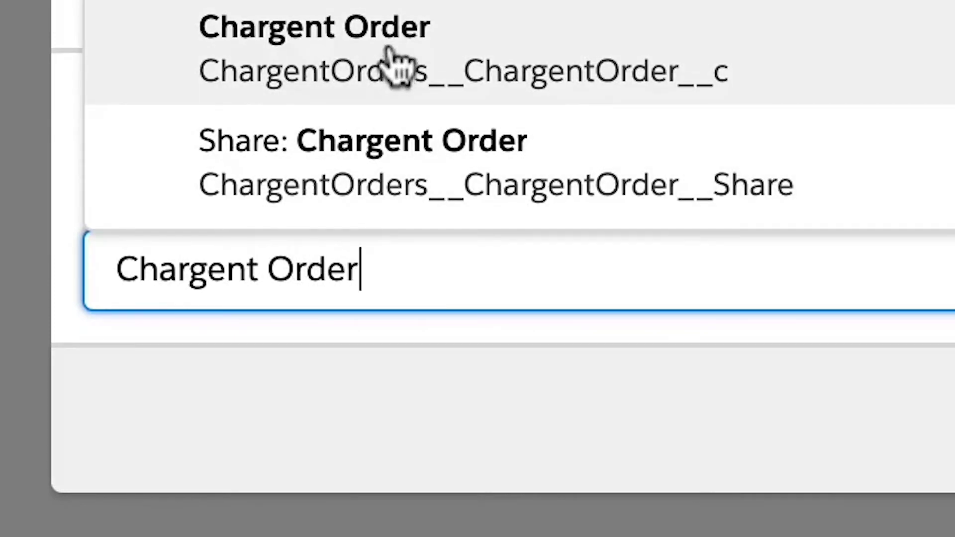
click(393, 45)
Map Billing Email to the screen's Email input value
click(735, 250)
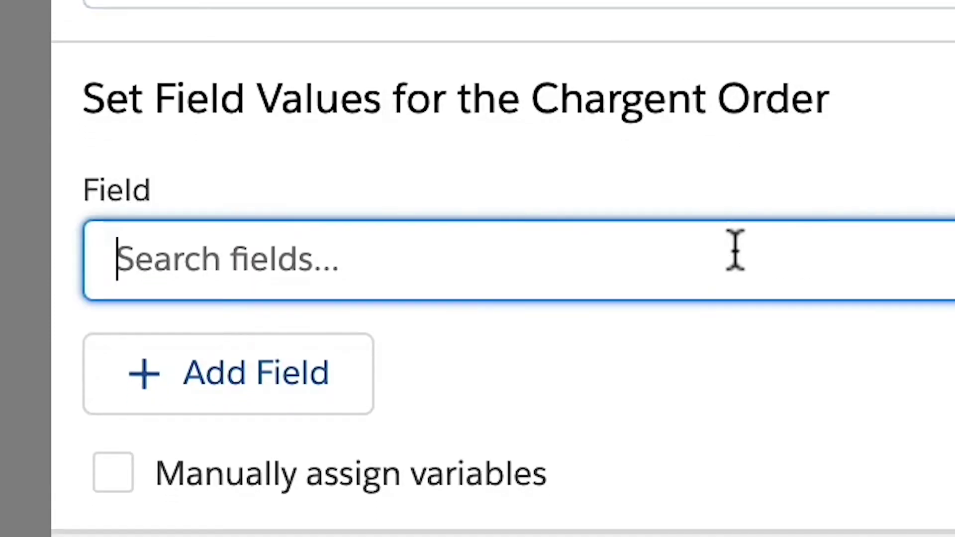
text(email)
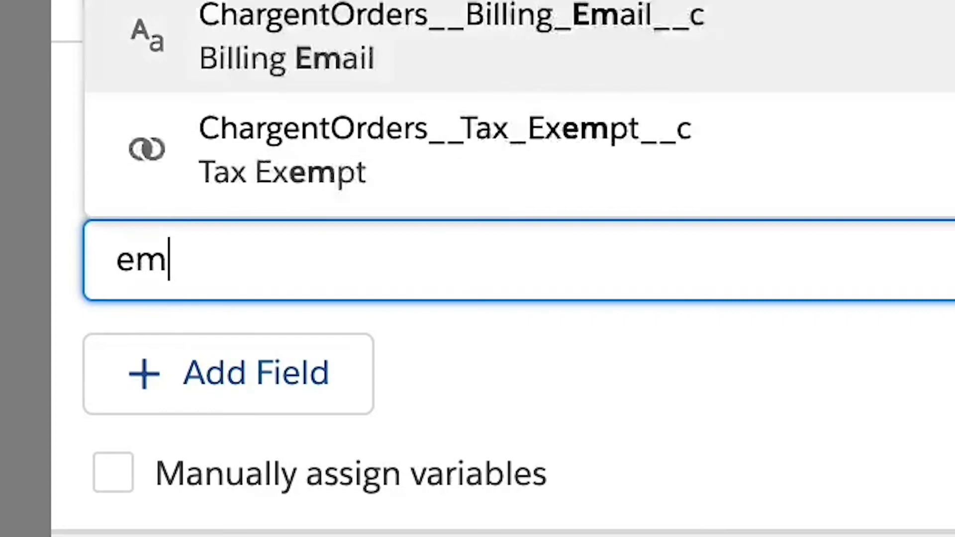
click(756, 187)
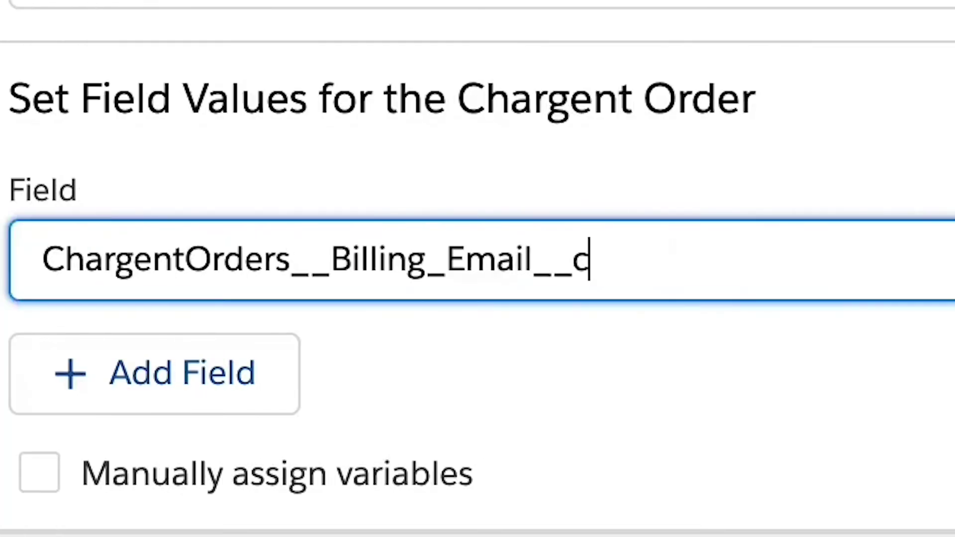
click(267, 245)
text(email)
click(288, 164)
text(val})
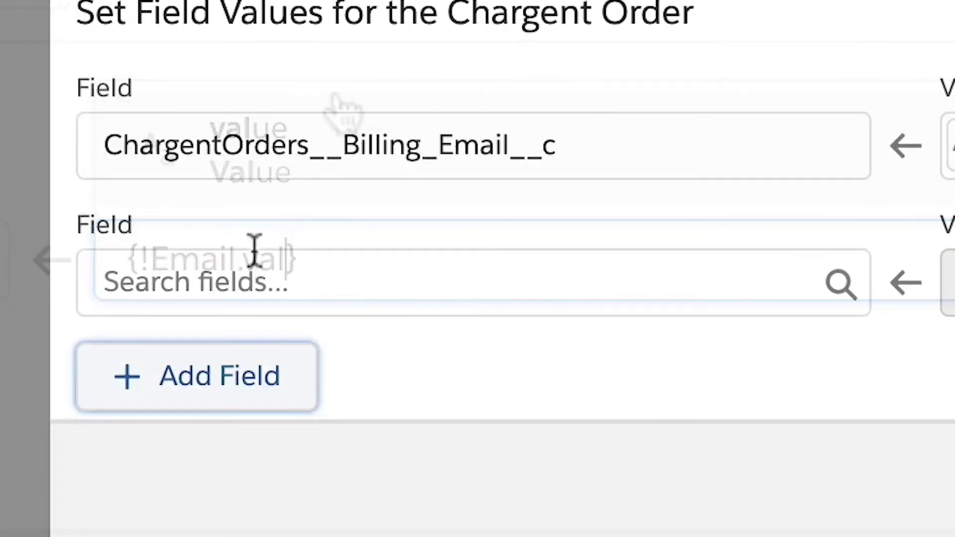
Add Billing First Name, Billing Last Name and Gateway fields, pasting the gateway's record ID
click(252, 251)
text(first)
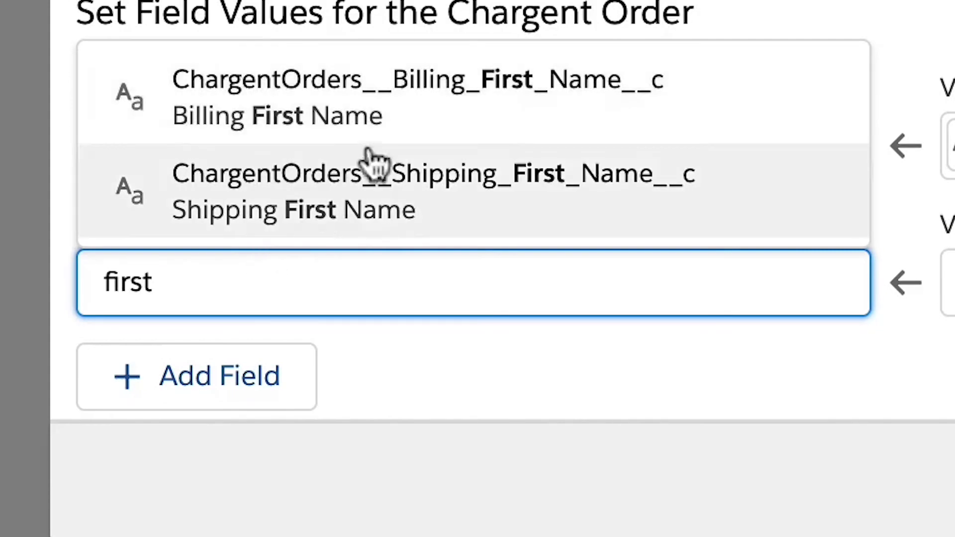
click(390, 103)
text(Last)
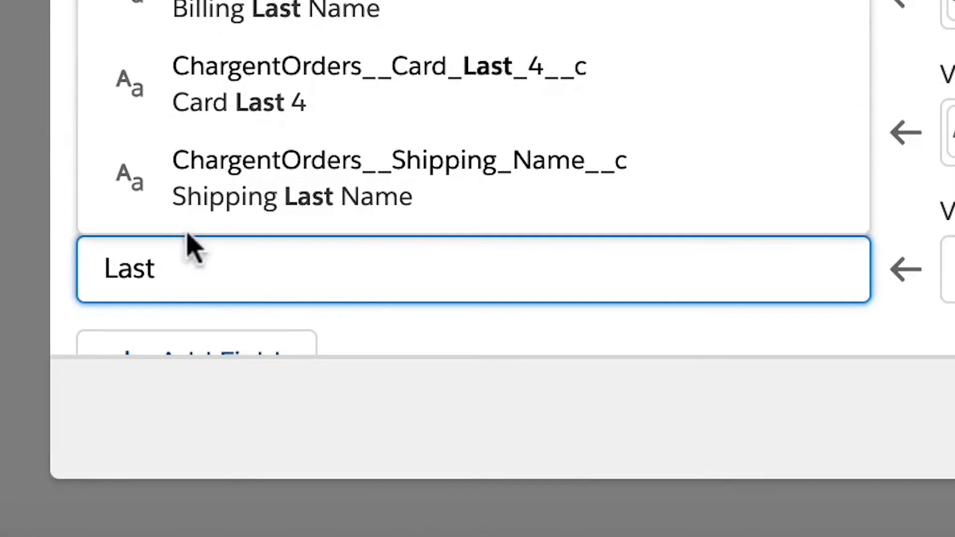
click(209, 5)
text(Gateway)
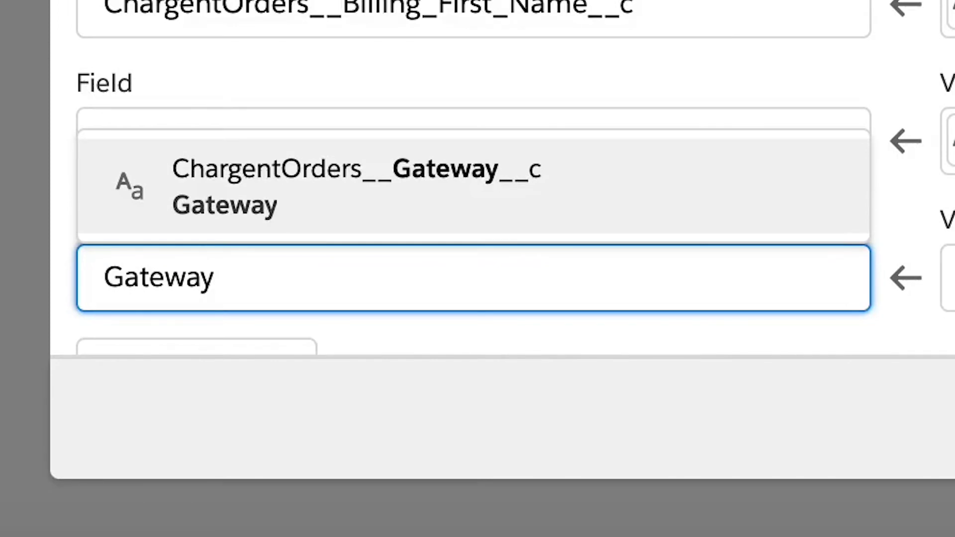
click(373, 228)
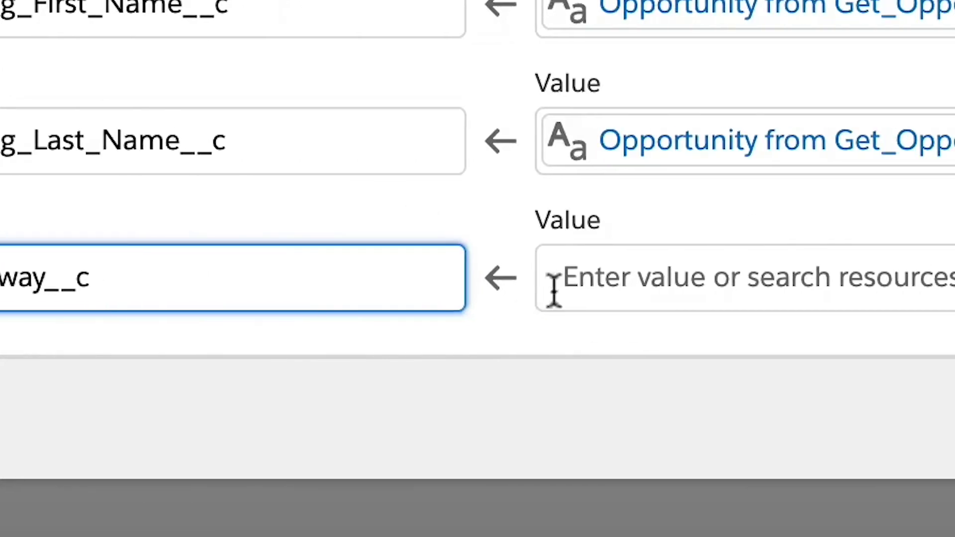
click(952, 287)
text(a033m00001GF23UAAT)
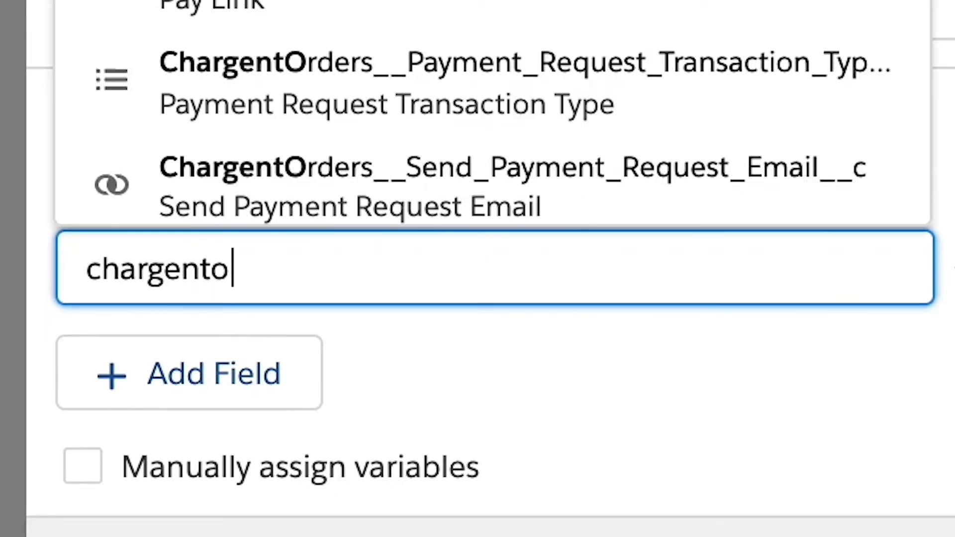
Link Chargent Order to Create_Order's order ID, set the email address, and choose Charge Full Amount
key(Down)
key(Return)
click(454, 251)
text(create)
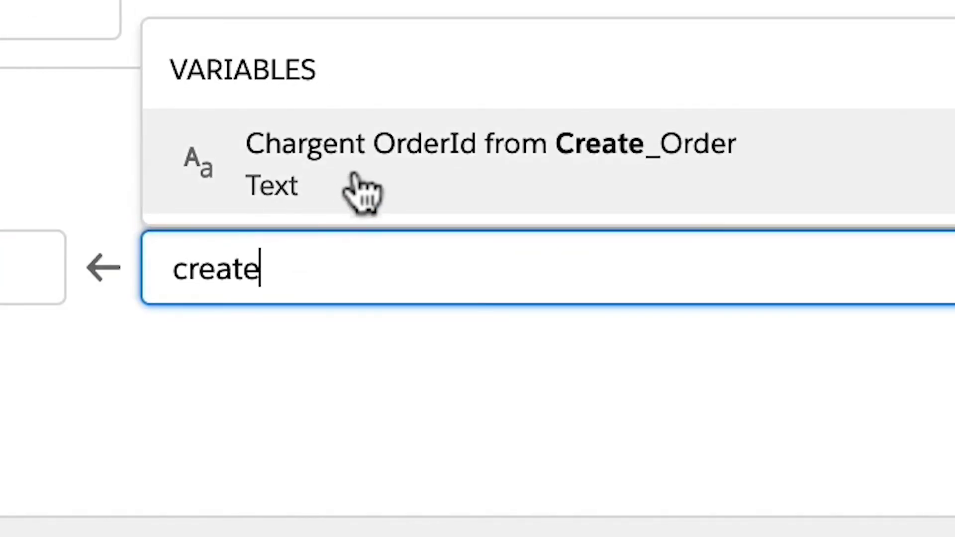
click(365, 187)
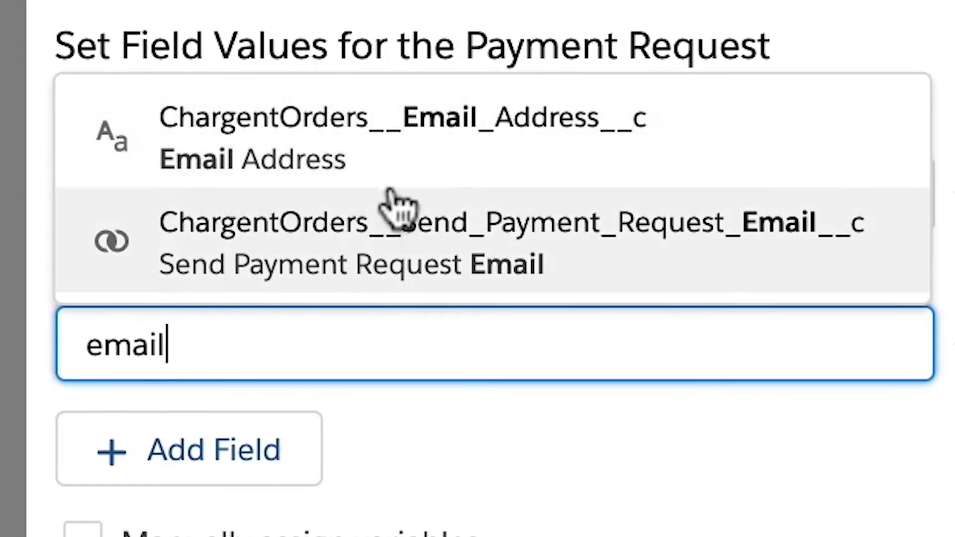
click(395, 203)
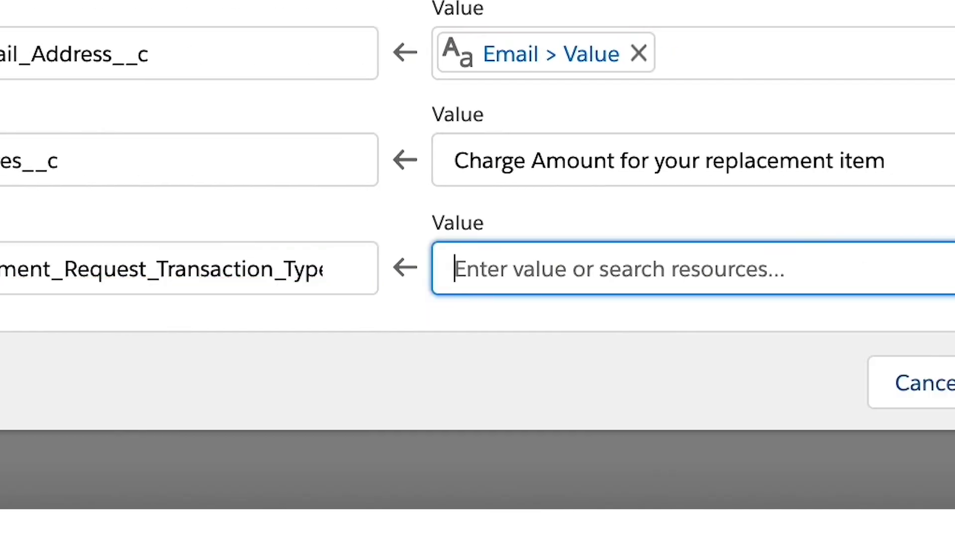
text(Charge Full Amount)
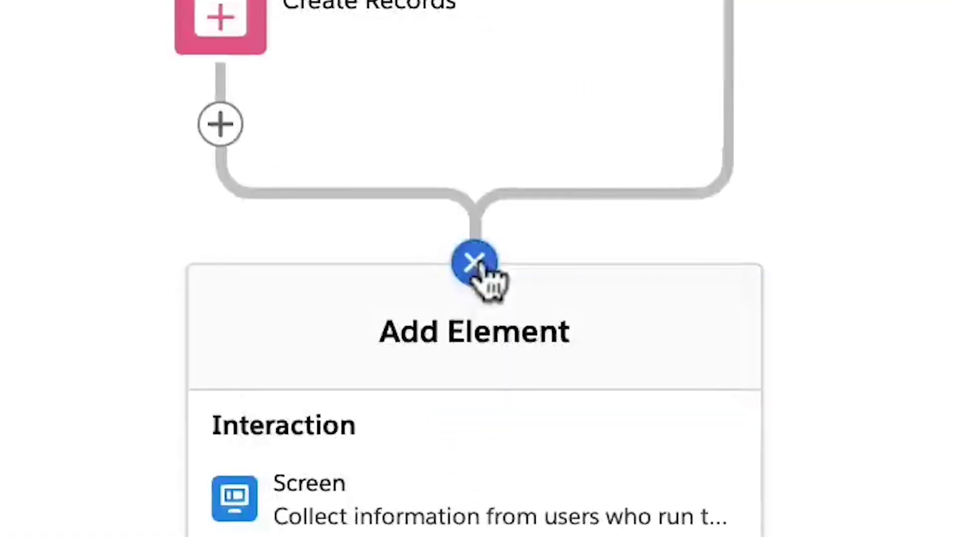
Add a Create Records element for a Case, mapping AccountId, Description and Subject fields
scroll(467, 512, down, 5)
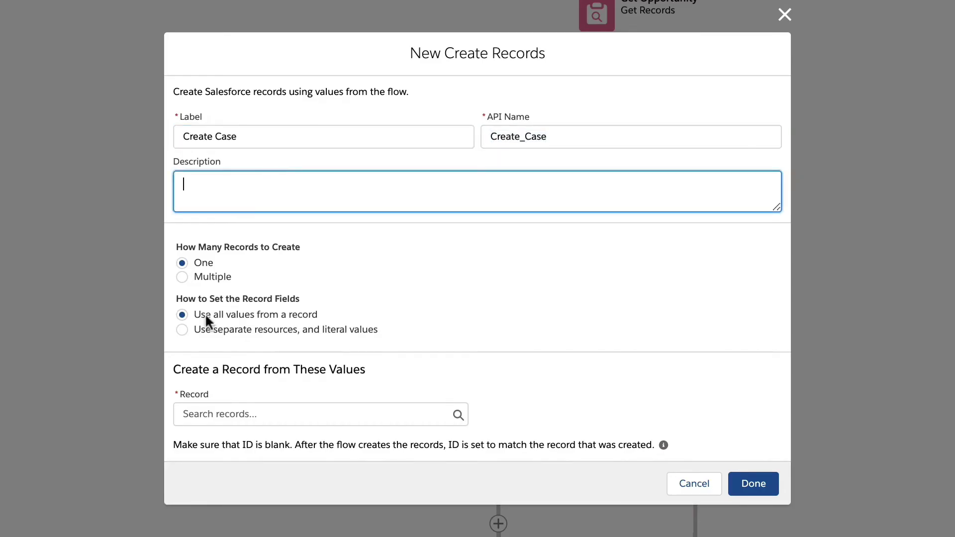
click(212, 425)
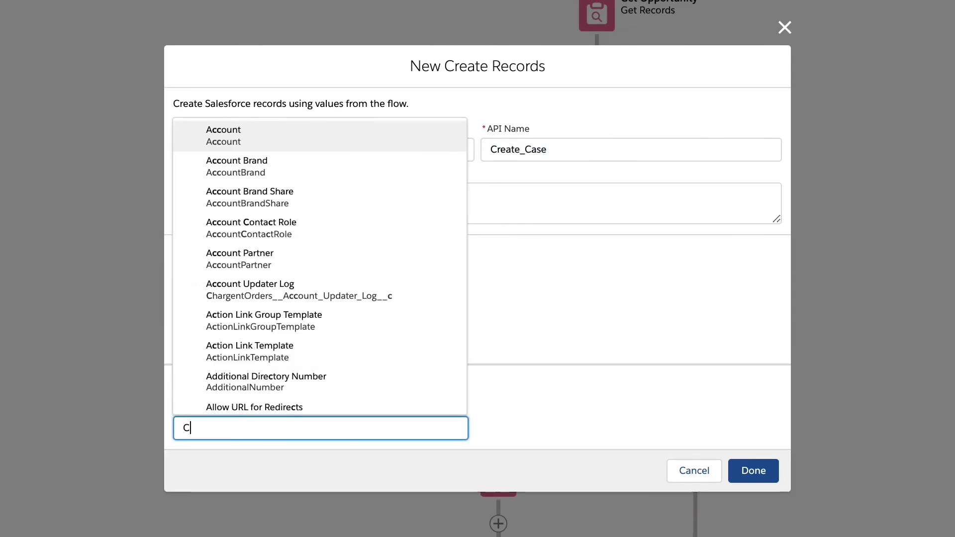
click(245, 141)
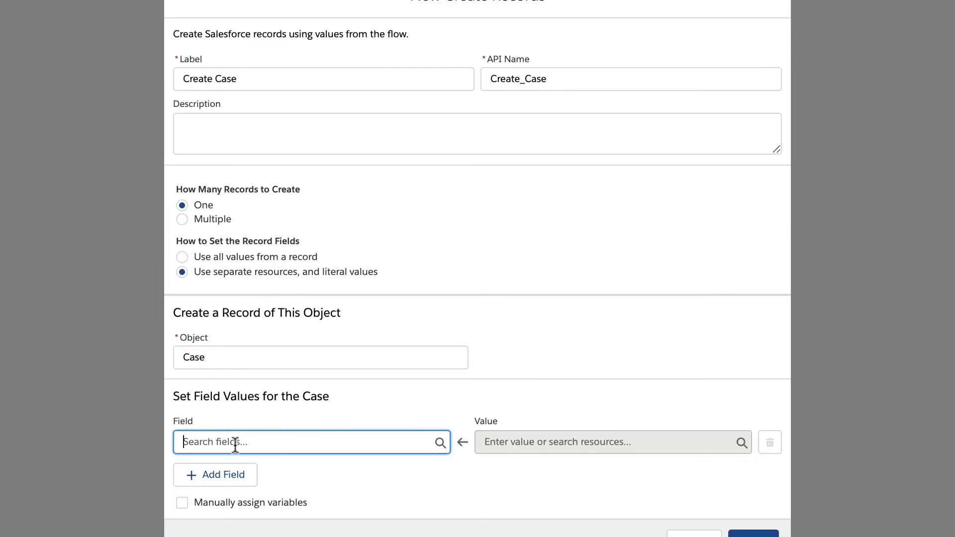
text(Acco)
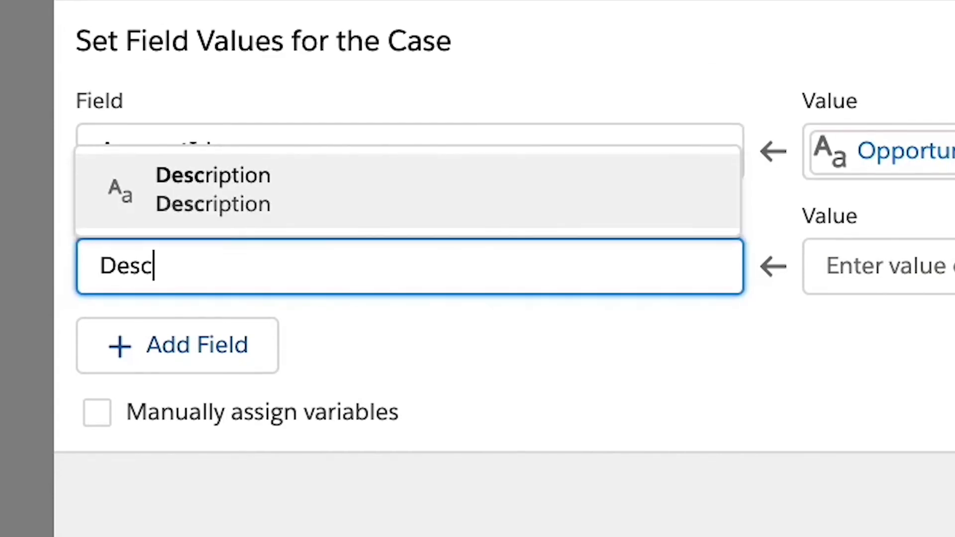
key(Return)
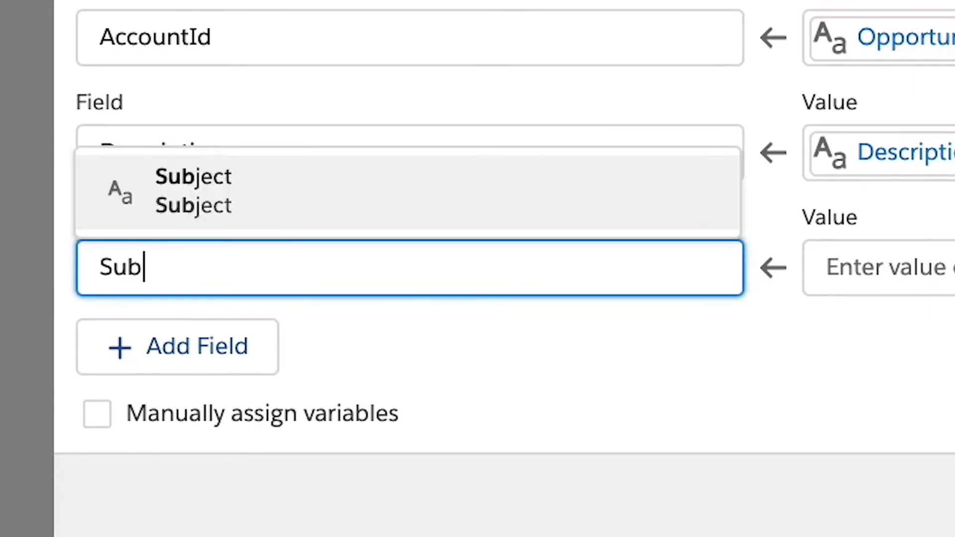
key(Return)
key(Tab)
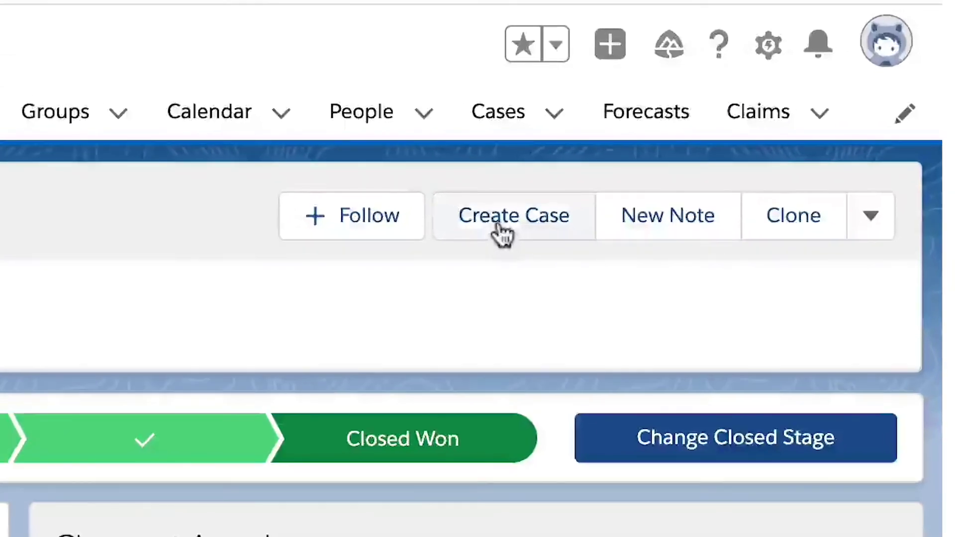
Run Create Case from the opportunity with subject 'Testing our new Flow', the customer's email and charge amount 25
click(498, 225)
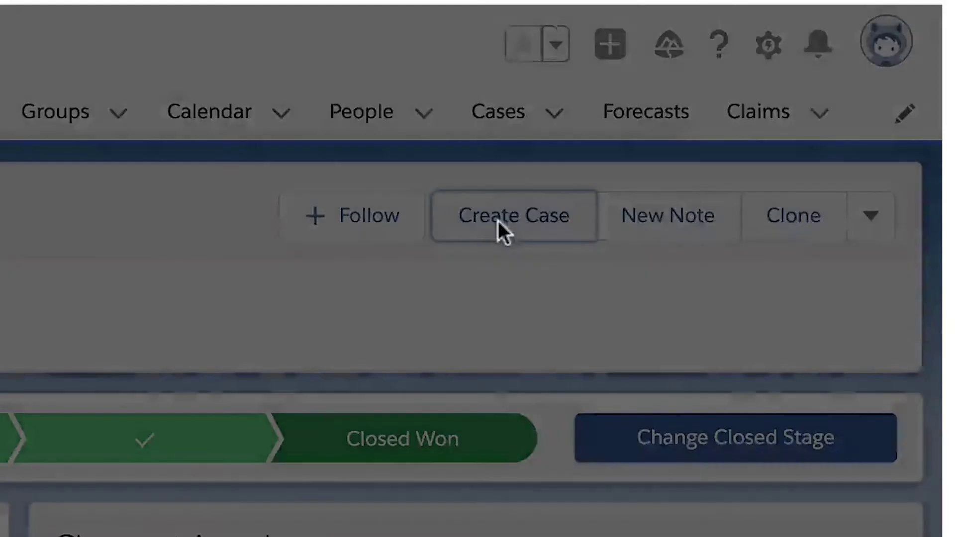
text(Testing our new Flow)
key(Tab)
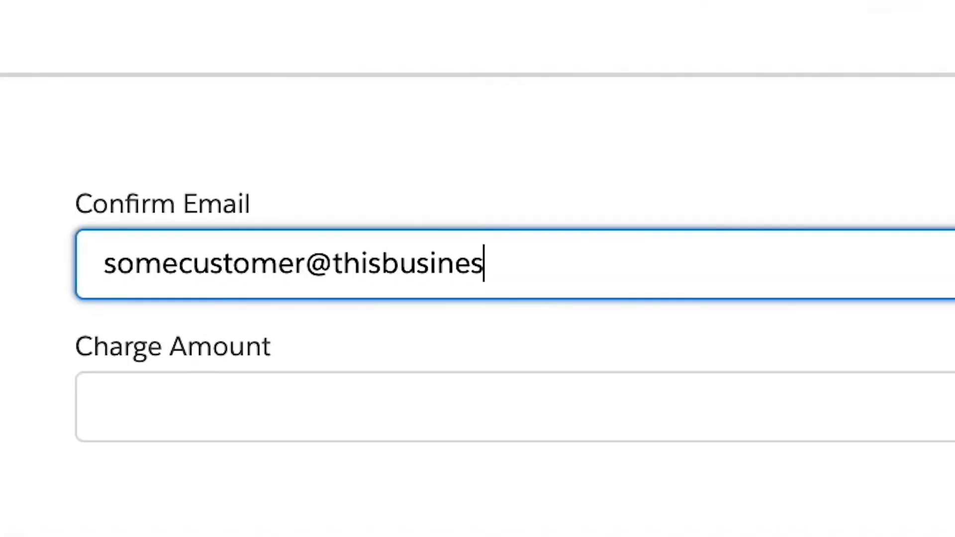
text(s.com)
click(105, 407)
text(25.)
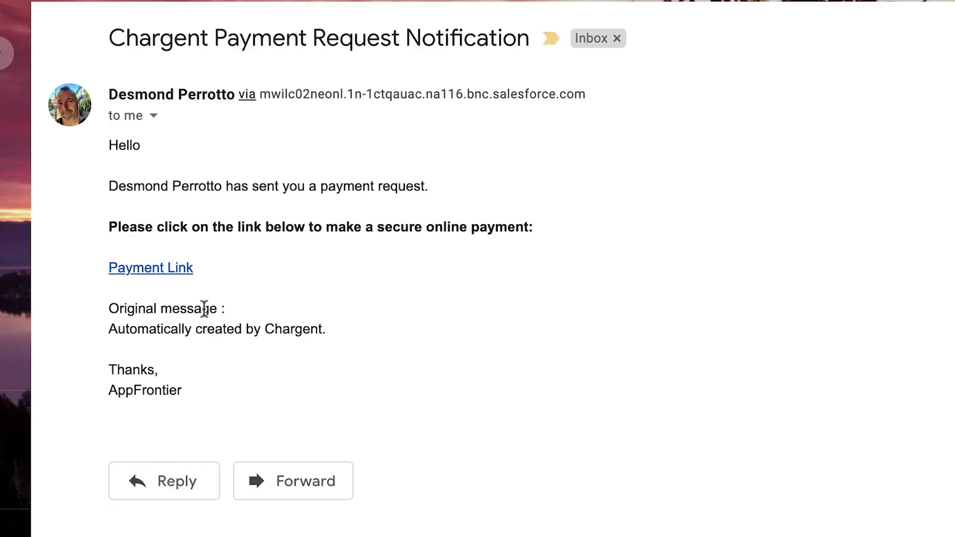
Follow the email's Payment Link to the Chargent payment form
click(179, 283)
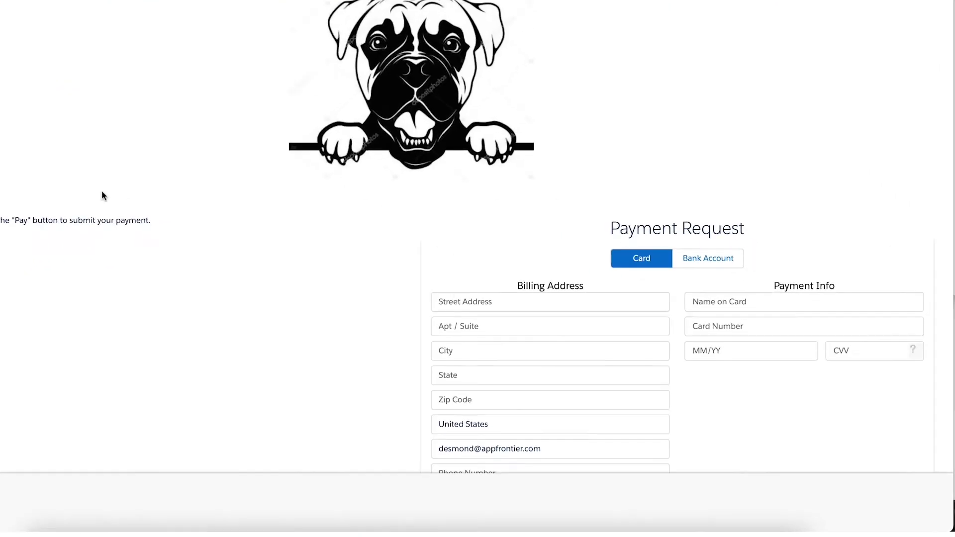